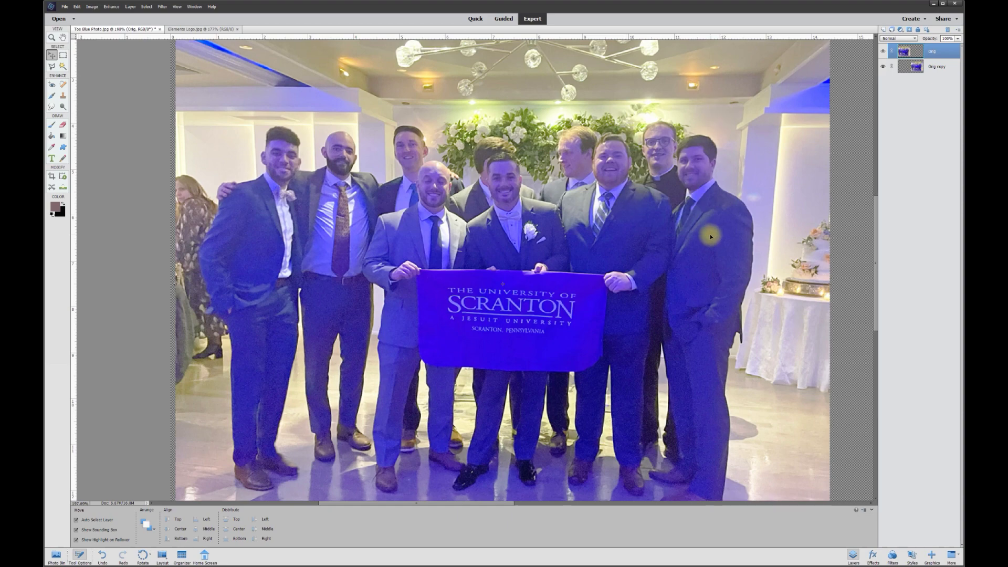
Step: Move the Orig copy photo closer to the original so the two sit side by side with a narrow gap
{"action": "scroll", "coordinate": [714, 221], "scroll_direction": "down", "scroll_amount": 3}
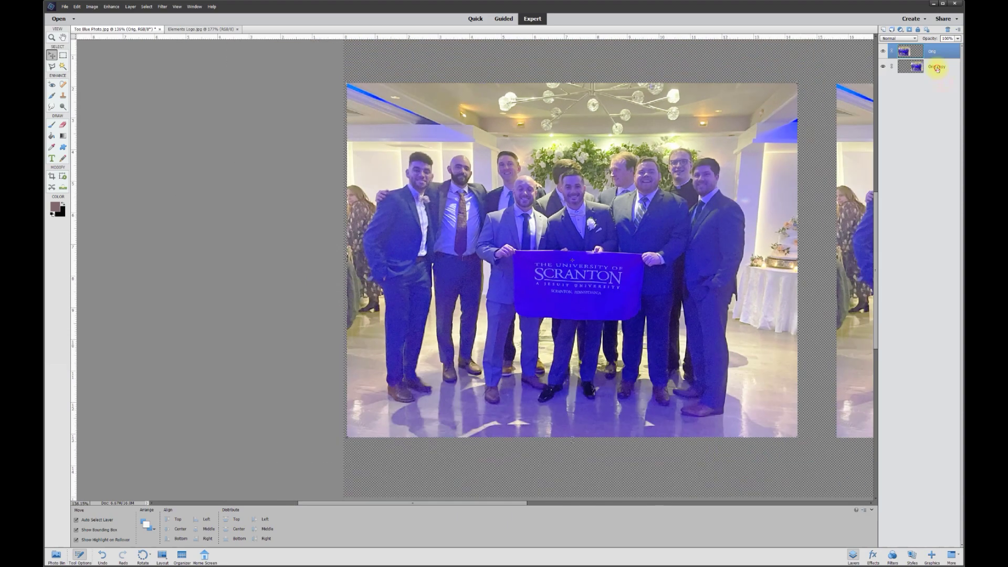
{"action": "left_click", "coordinate": [934, 67]}
{"action": "scroll", "coordinate": [633, 261], "scroll_direction": "down", "scroll_amount": 3}
{"action": "scroll", "coordinate": [632, 261], "scroll_direction": "up", "scroll_amount": 3}
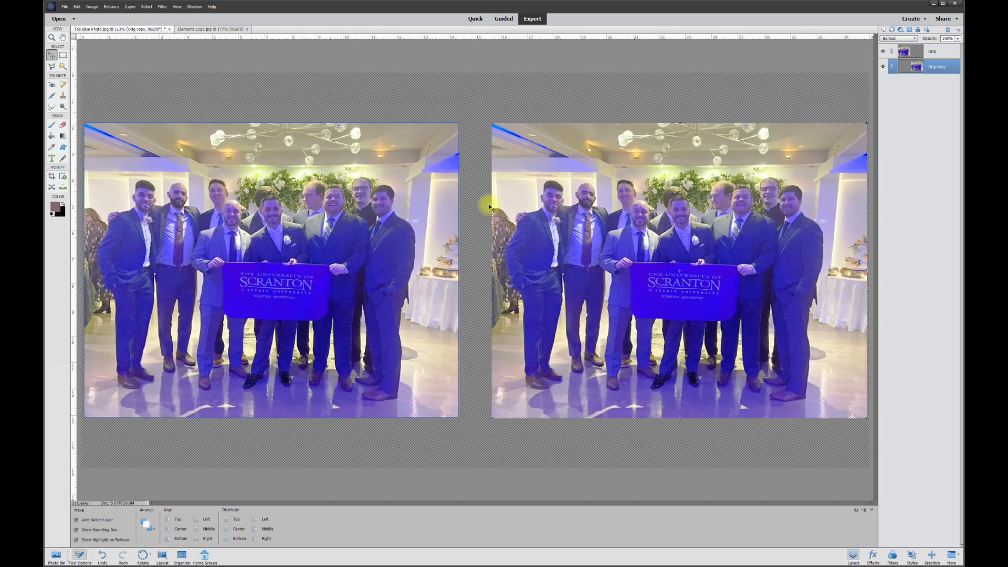
{"action": "left_click_drag", "start_coordinate": [574, 176], "coordinate": [547, 177]}
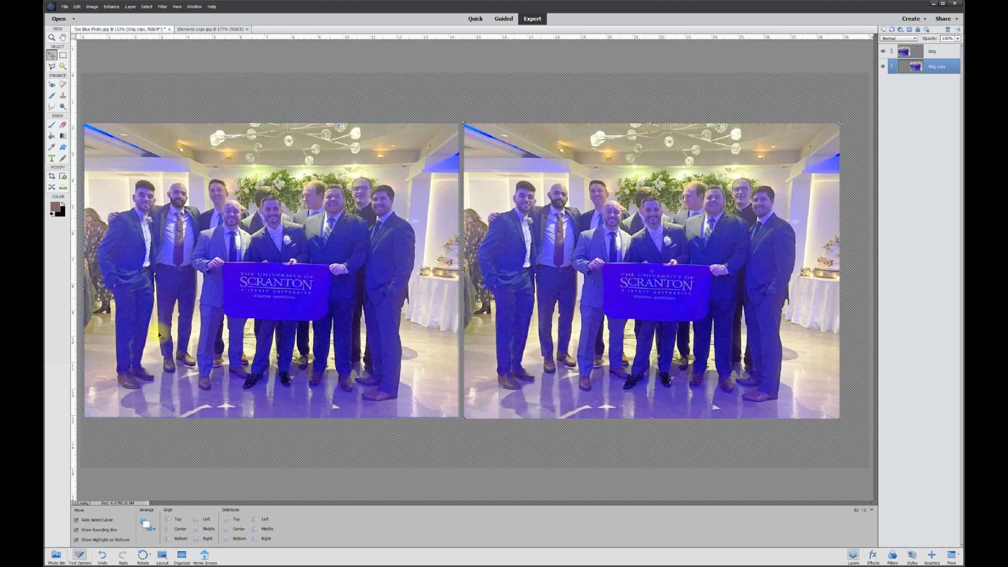
Step: Lock the Orig layer and shift the copied photo slightly farther from the original
{"action": "left_click", "coordinate": [321, 264]}
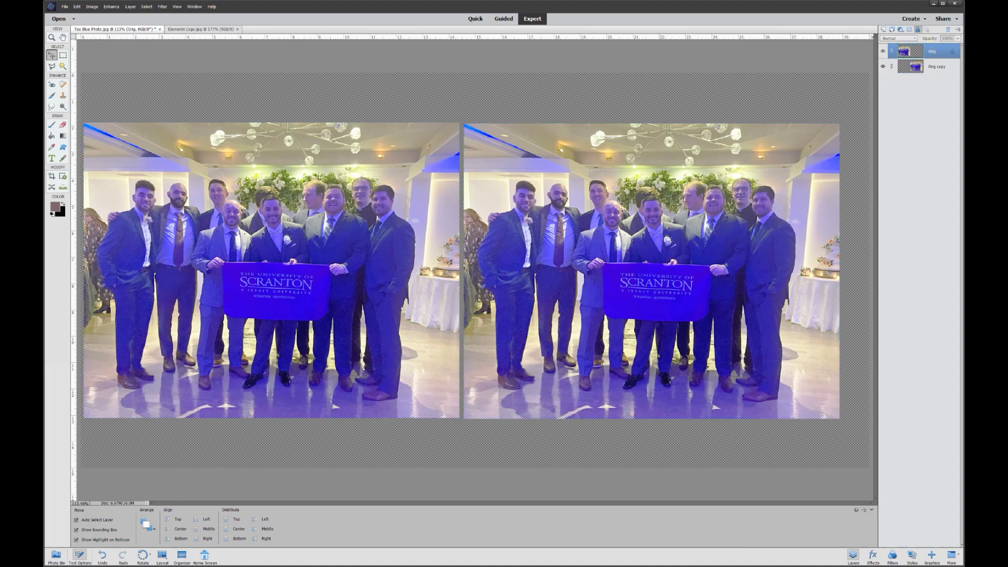
{"action": "left_click", "coordinate": [944, 67]}
{"action": "mouse_move", "coordinate": [712, 213]}
{"action": "left_mouse_down"}
{"action": "mouse_move", "coordinate": [703, 230]}
{"action": "mouse_move", "coordinate": [714, 214]}
{"action": "left_mouse_up"}
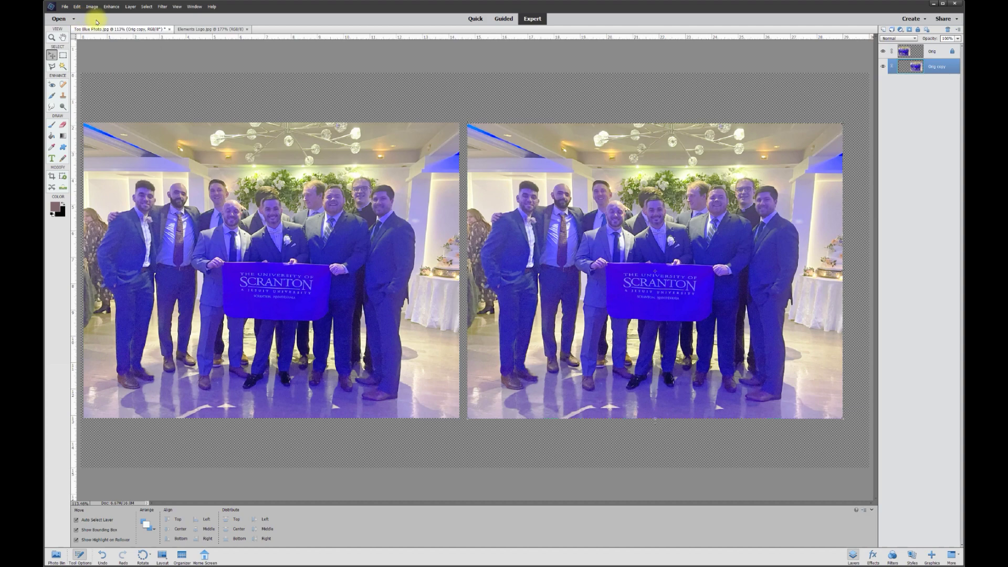
Step: Try Auto Smart Fix and Auto Color Correction on the copied photo
{"action": "left_click", "coordinate": [109, 6]}
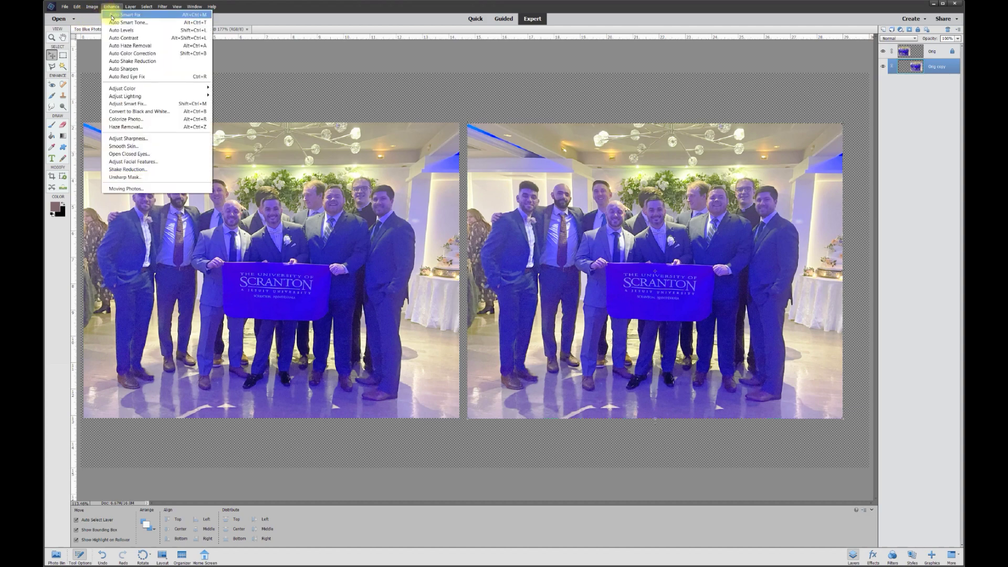
{"action": "left_click", "coordinate": [112, 15]}
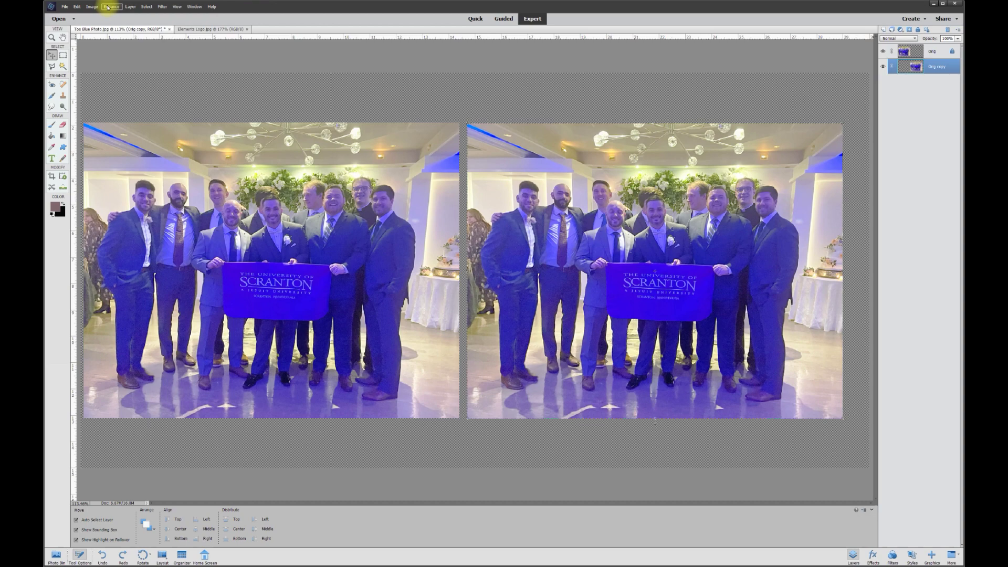
{"action": "left_click", "coordinate": [109, 8]}
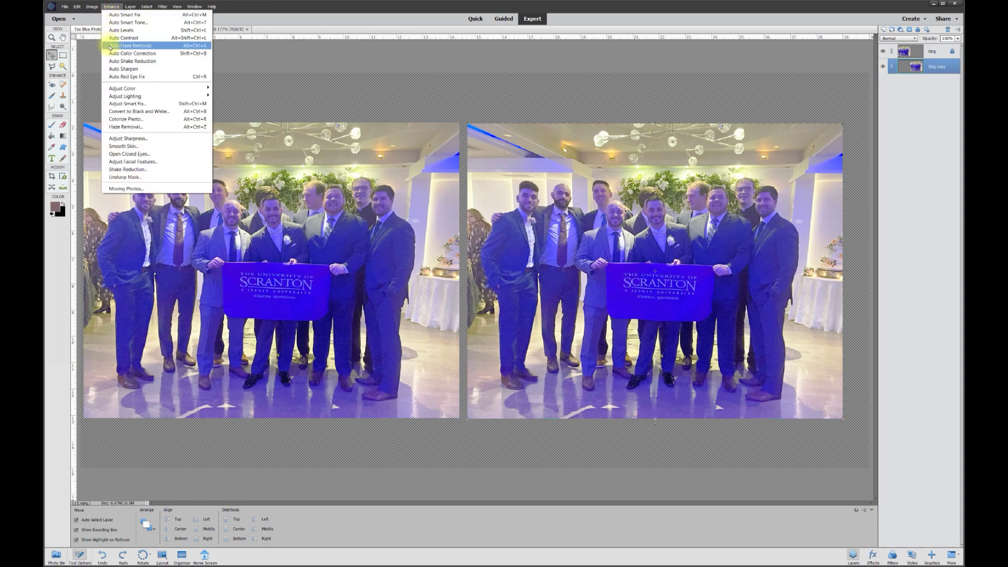
{"action": "left_click", "coordinate": [121, 54]}
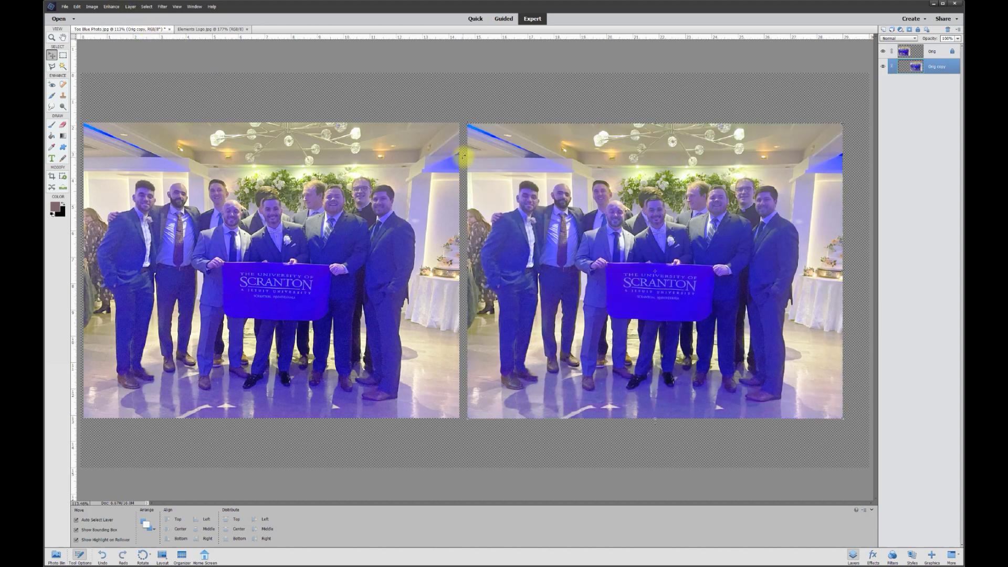
Step: Apply Adjust Color for Skin Tone to the copied photo, sampling the central man's face and setting the ambient temperature almost fully warm
{"action": "left_click", "coordinate": [112, 8]}
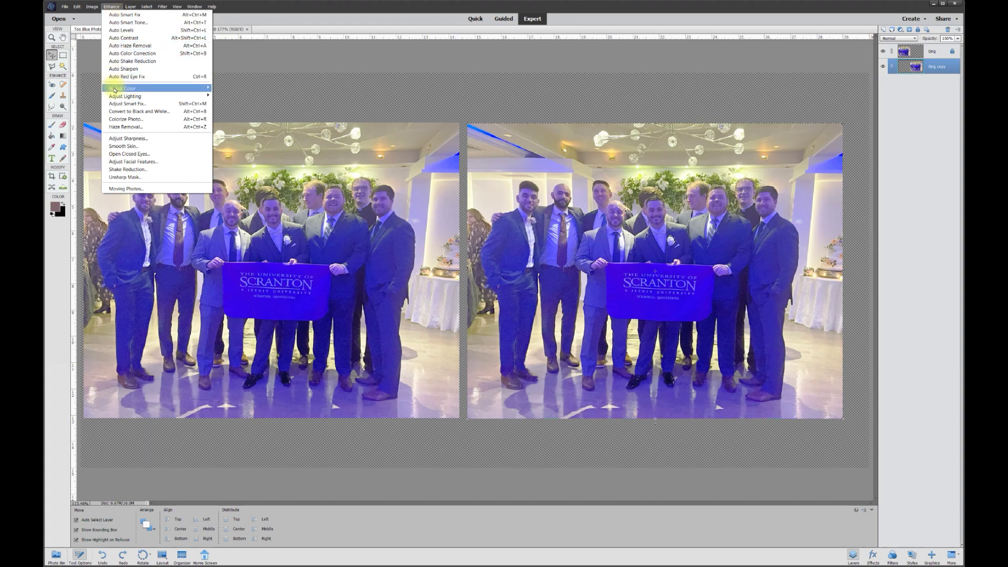
{"action": "mouse_move", "coordinate": [129, 89]}
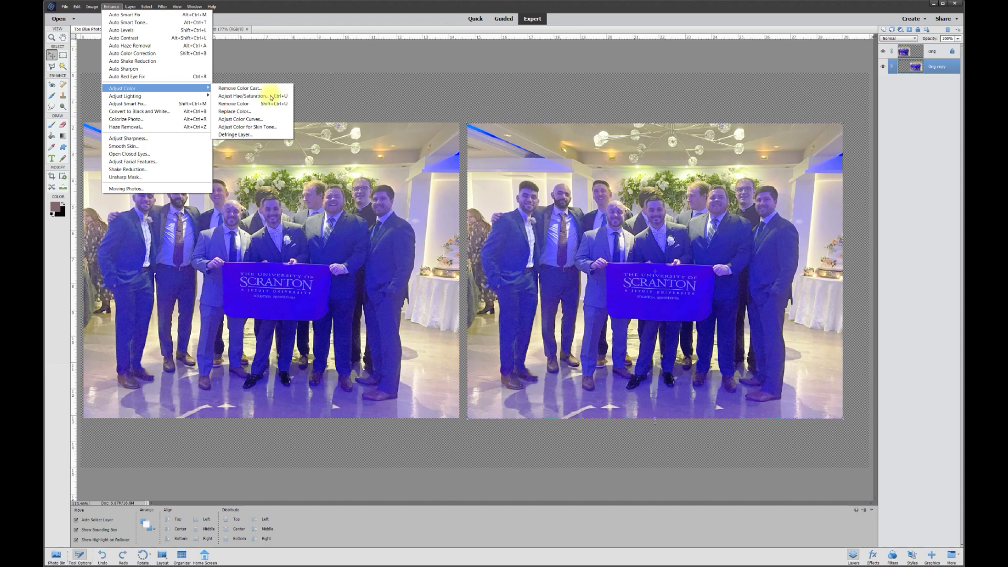
{"action": "left_click", "coordinate": [252, 130]}
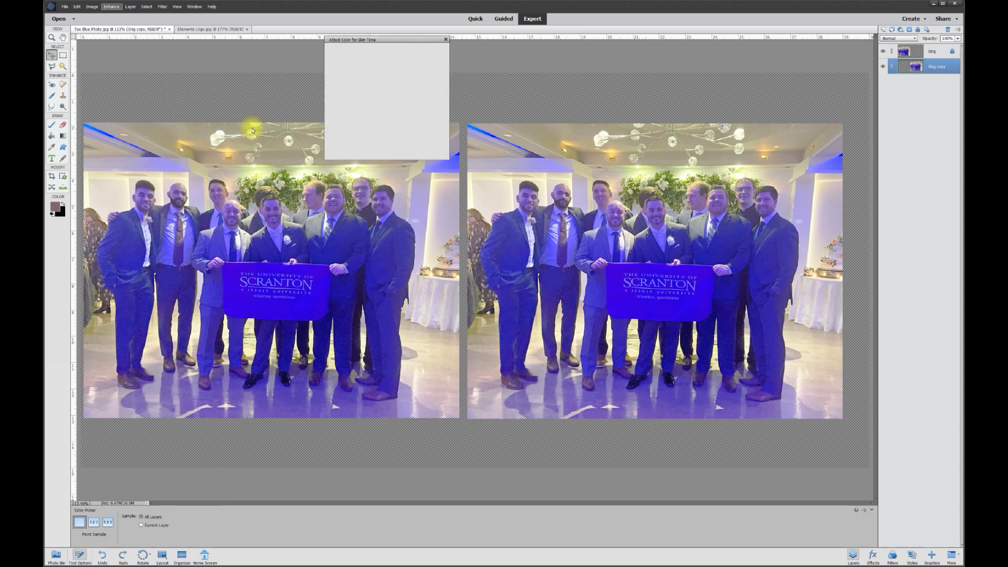
{"action": "left_click_drag", "start_coordinate": [399, 44], "coordinate": [480, 84]}
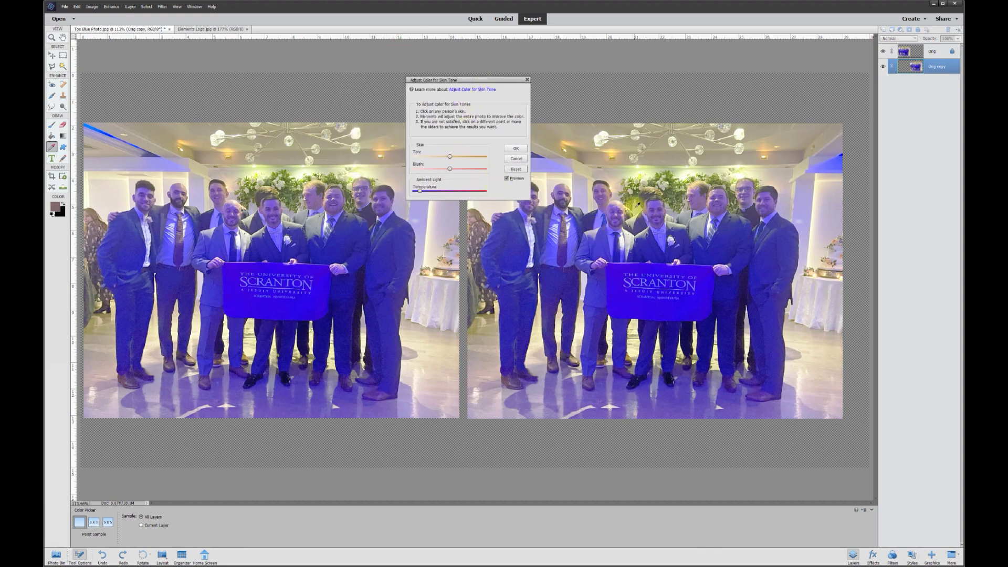
{"action": "left_click", "coordinate": [451, 189]}
{"action": "left_click", "coordinate": [655, 204]}
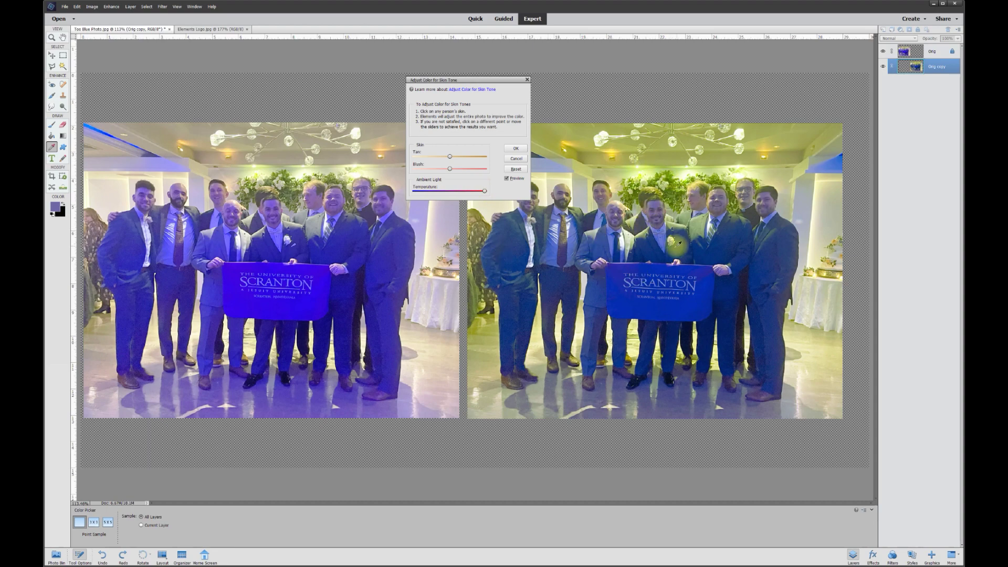
{"action": "left_click", "coordinate": [516, 150]}
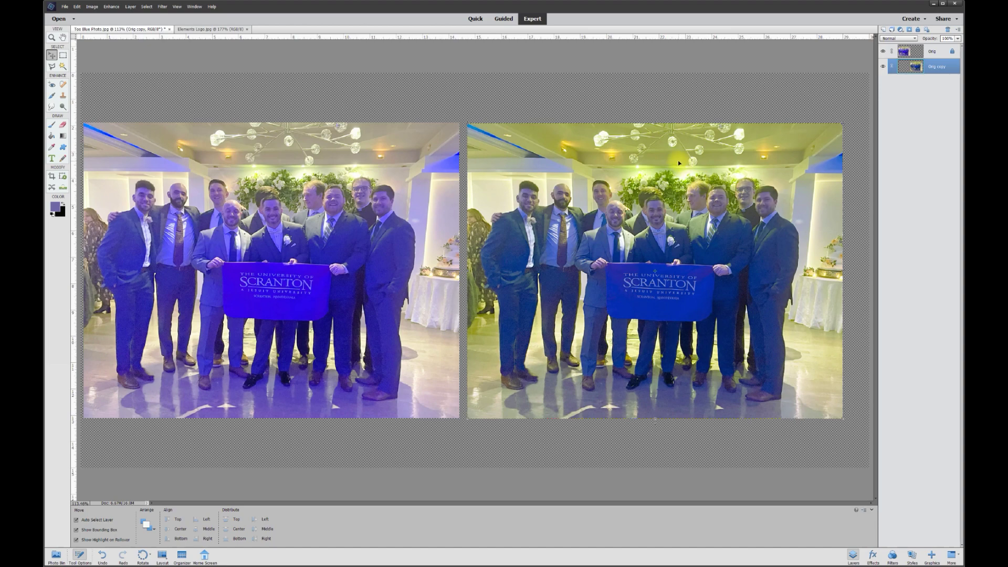
Step: Start a Hue/Saturation adjustment on the copied photo and reduce the saturation of the Greens very slightly
{"action": "left_click", "coordinate": [111, 6]}
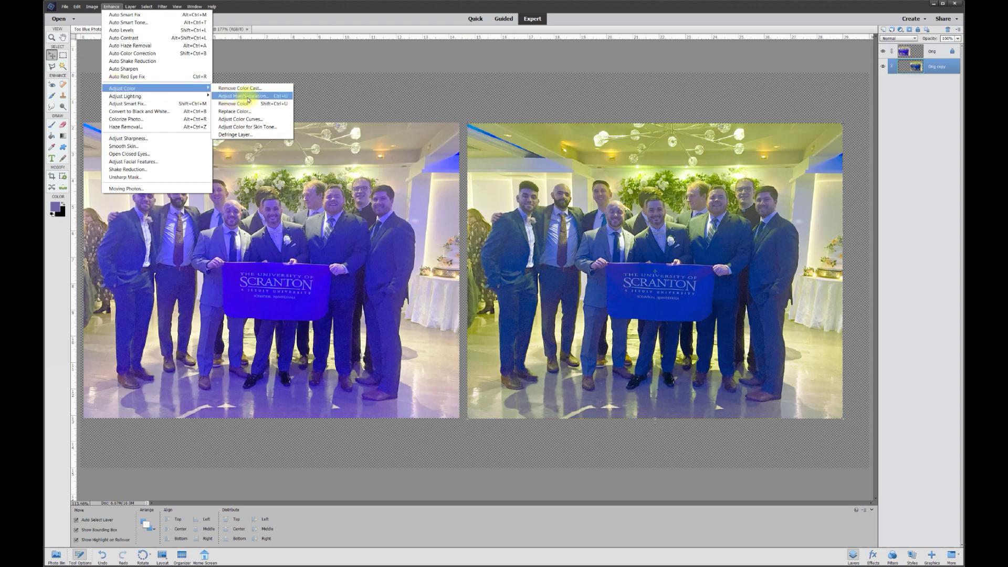
{"action": "left_click", "coordinate": [253, 98]}
{"action": "left_click_drag", "start_coordinate": [510, 48], "coordinate": [489, 72]}
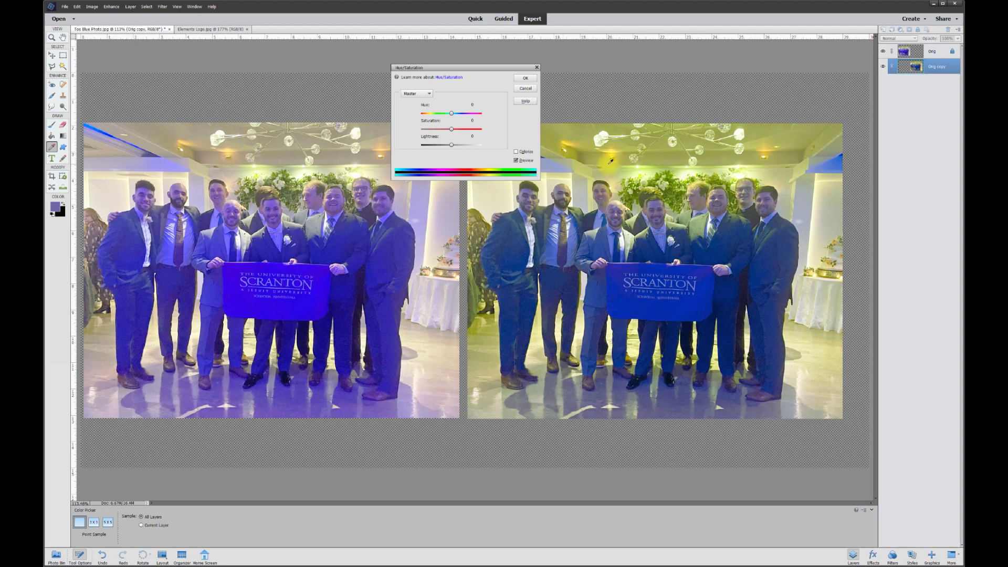
{"action": "left_click", "coordinate": [422, 96]}
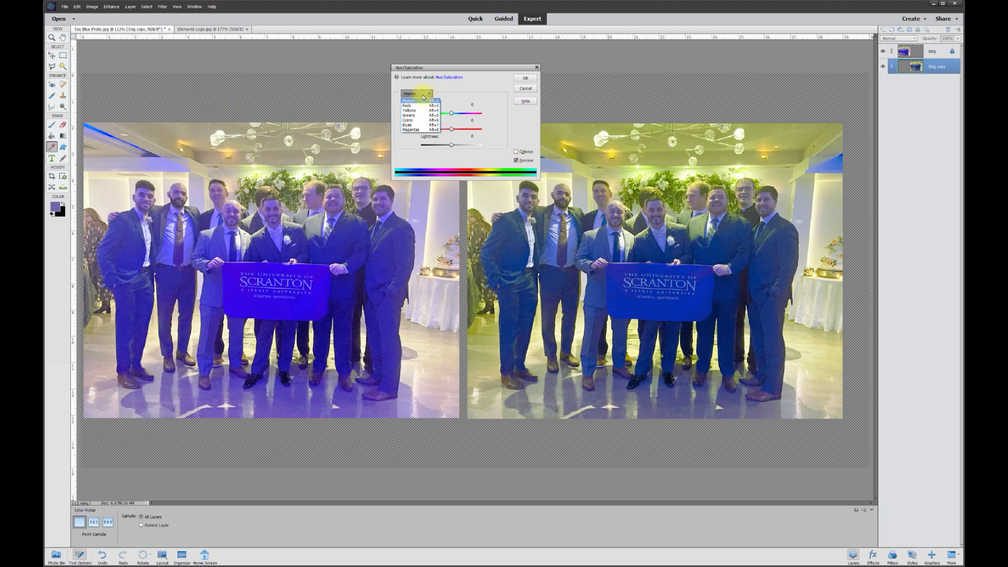
{"action": "left_click", "coordinate": [418, 115]}
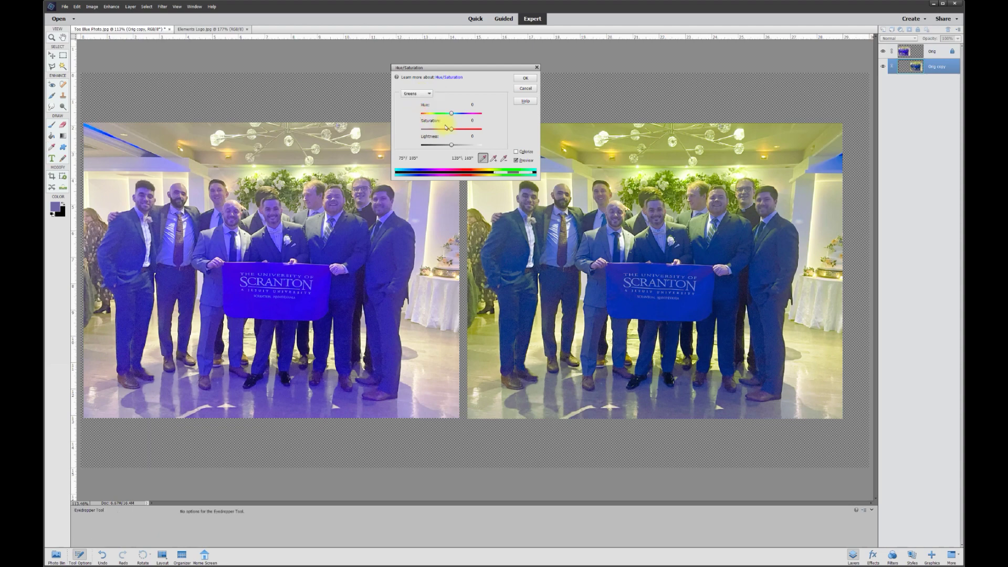
{"action": "mouse_move", "coordinate": [471, 132]}
{"action": "left_mouse_down"}
{"action": "mouse_move", "coordinate": [424, 132]}
{"action": "mouse_move", "coordinate": [452, 132]}
{"action": "left_mouse_up"}
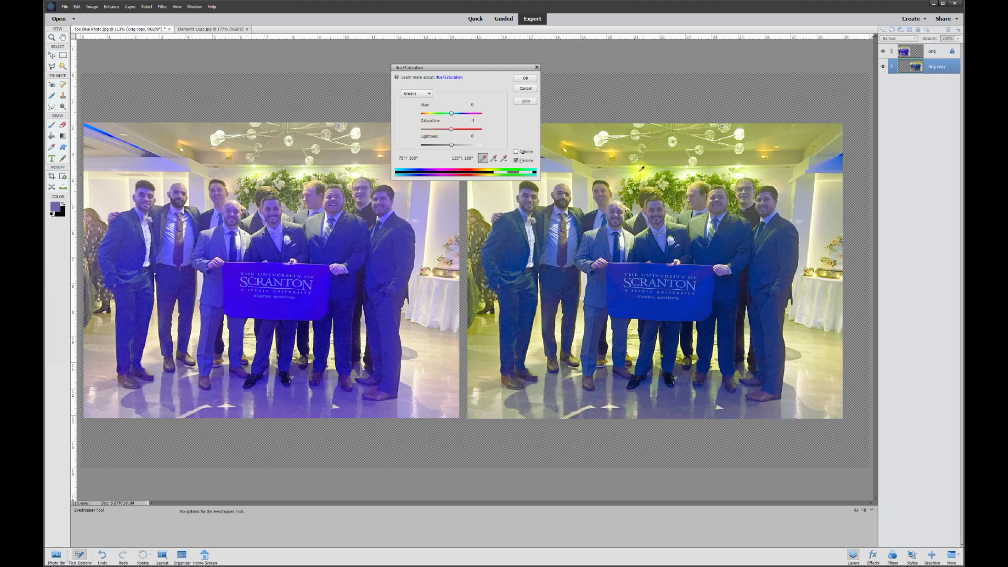
Step: Lower the saturation of the Yellows to about -38 in the Hue/Saturation adjustment
{"action": "left_click", "coordinate": [414, 95]}
{"action": "left_click", "coordinate": [411, 102]}
{"action": "left_click_drag", "start_coordinate": [462, 132], "coordinate": [441, 132]}
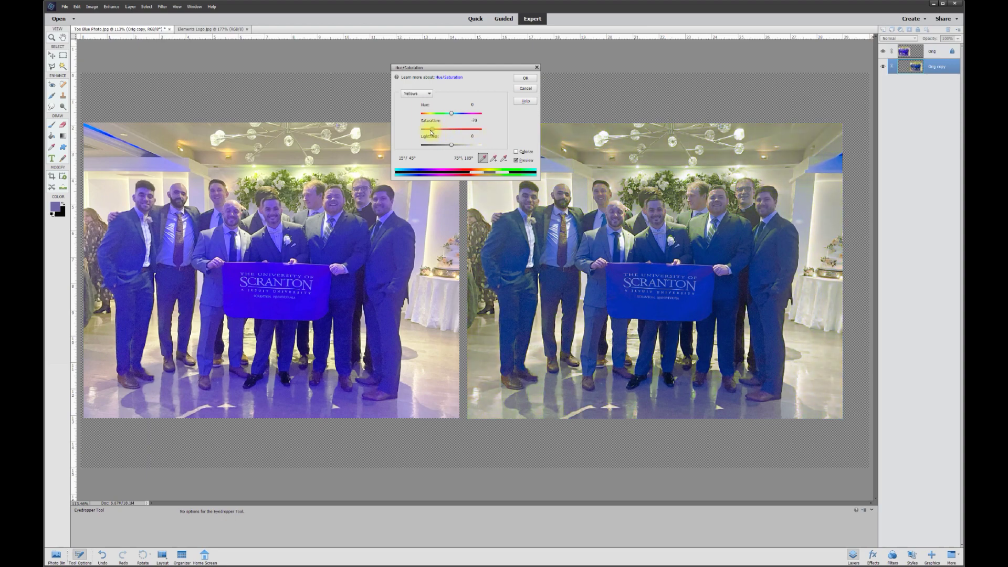
{"action": "left_click_drag", "start_coordinate": [427, 132], "coordinate": [451, 137]}
Step: Lower the saturation of the Blues to about -24 and apply the Hue/Saturation adjustment
{"action": "left_click", "coordinate": [415, 94]}
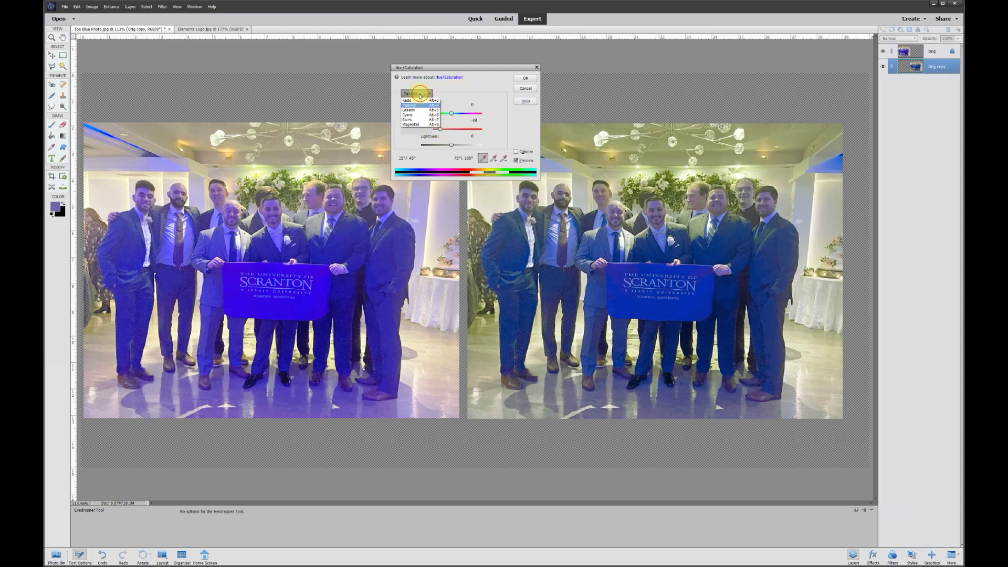
{"action": "left_click", "coordinate": [414, 125]}
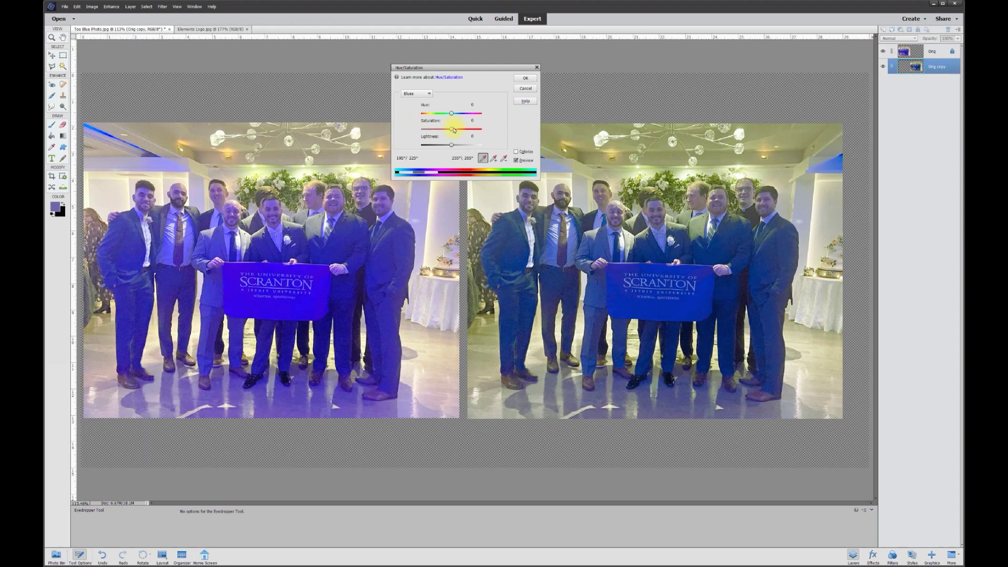
{"action": "mouse_move", "coordinate": [453, 129]}
{"action": "left_mouse_down"}
{"action": "mouse_move", "coordinate": [474, 128]}
{"action": "mouse_move", "coordinate": [451, 132]}
{"action": "left_mouse_up"}
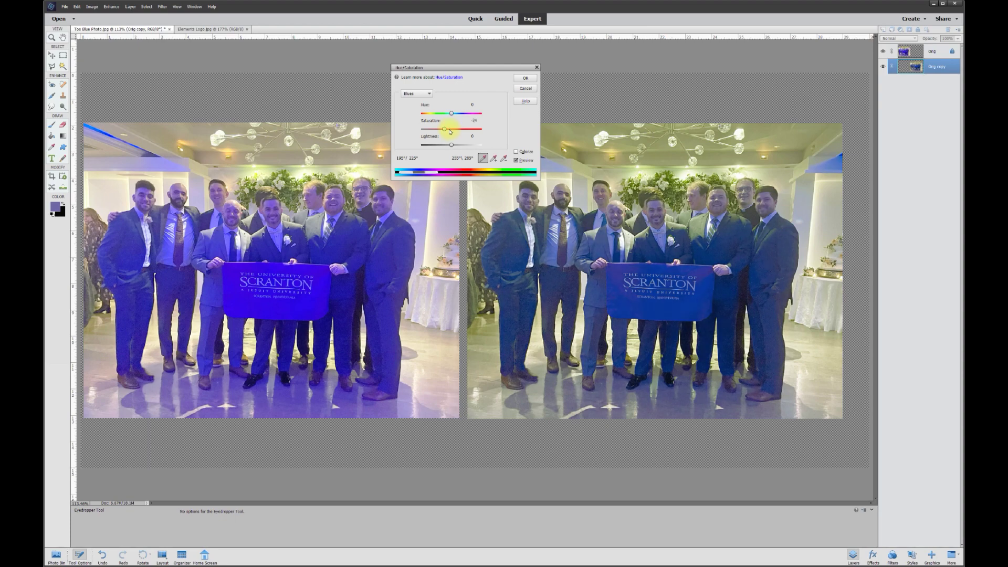
{"action": "left_click", "coordinate": [526, 79]}
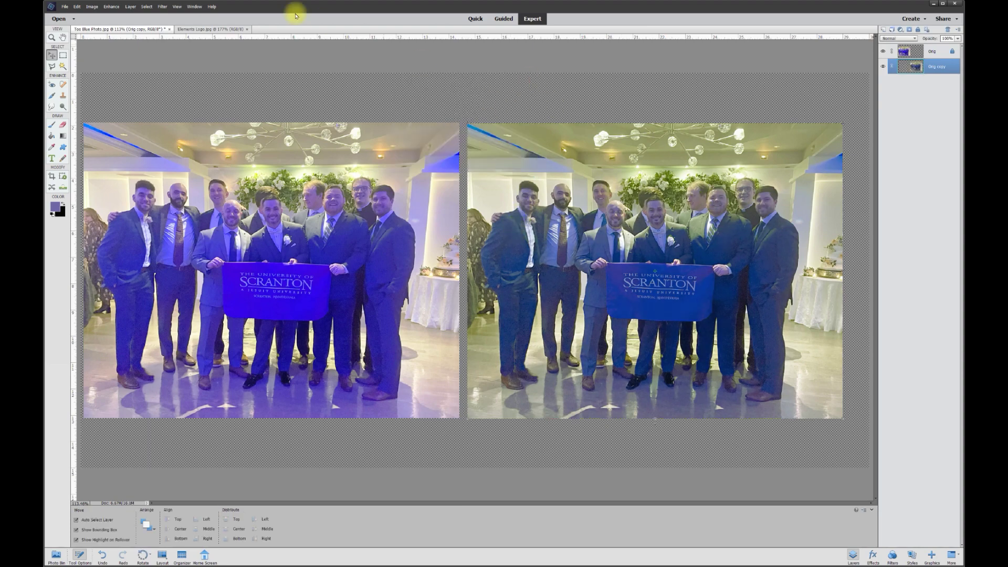
Step: Apply Haze Removal to the copied photo with haze reduction slightly above the middle, comparing the before and after previews
{"action": "left_click", "coordinate": [110, 7]}
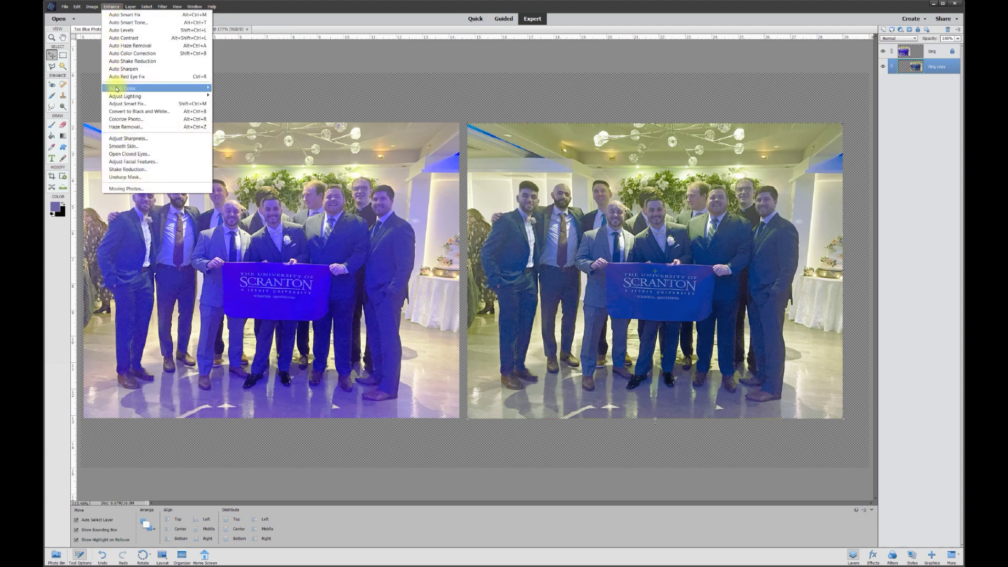
{"action": "left_click", "coordinate": [121, 127]}
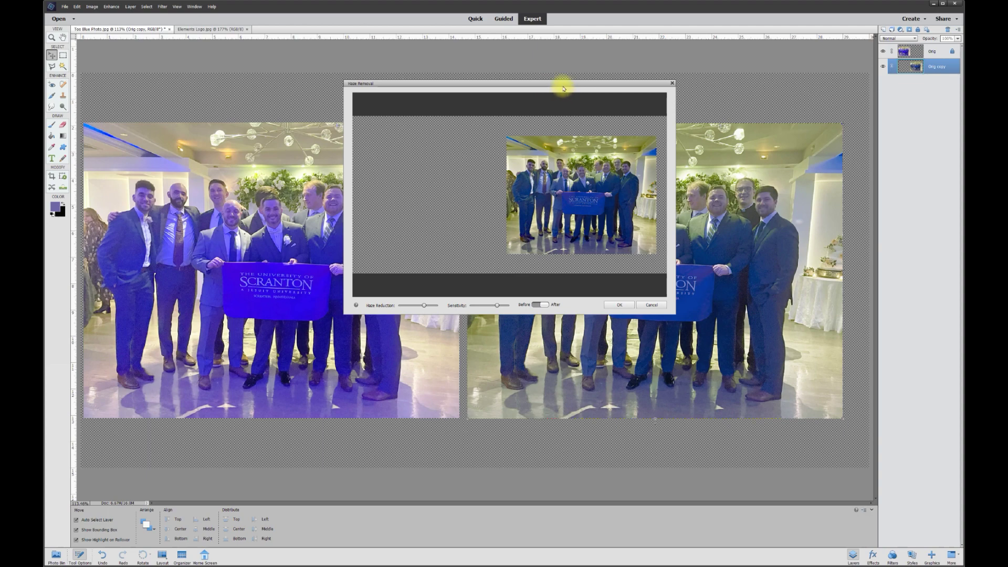
{"action": "left_click_drag", "start_coordinate": [563, 85], "coordinate": [504, 56]}
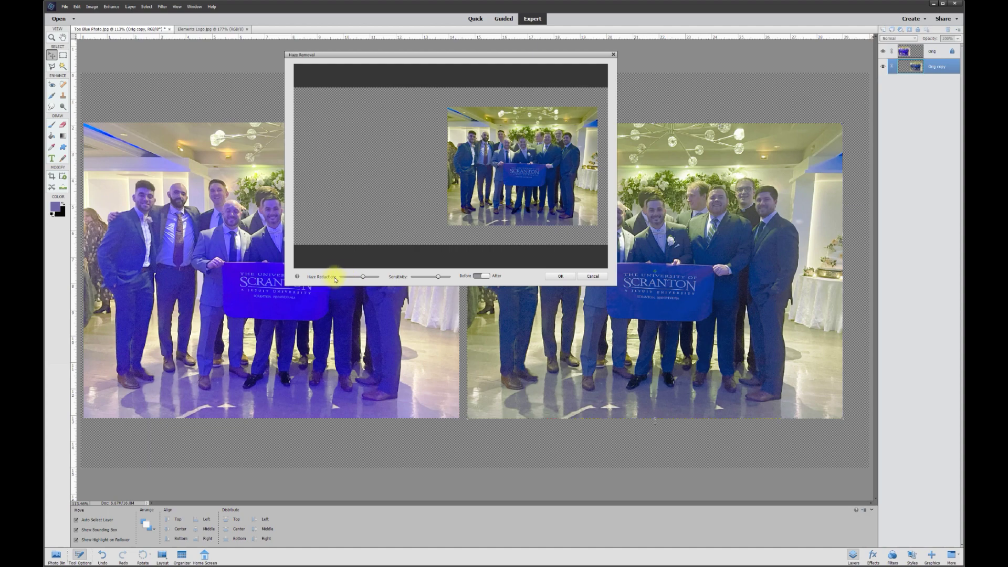
{"action": "left_click_drag", "start_coordinate": [337, 277], "coordinate": [353, 280]}
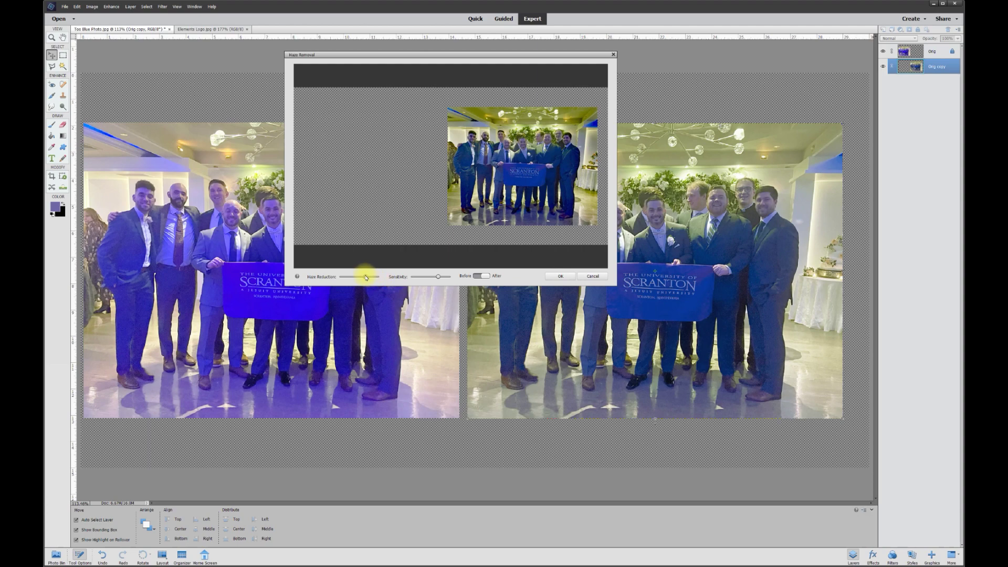
{"action": "left_click_drag", "start_coordinate": [366, 278], "coordinate": [364, 278]}
{"action": "left_click", "coordinate": [483, 276]}
{"action": "left_click", "coordinate": [483, 276]}
{"action": "left_click", "coordinate": [484, 276]}
{"action": "left_click", "coordinate": [484, 276]}
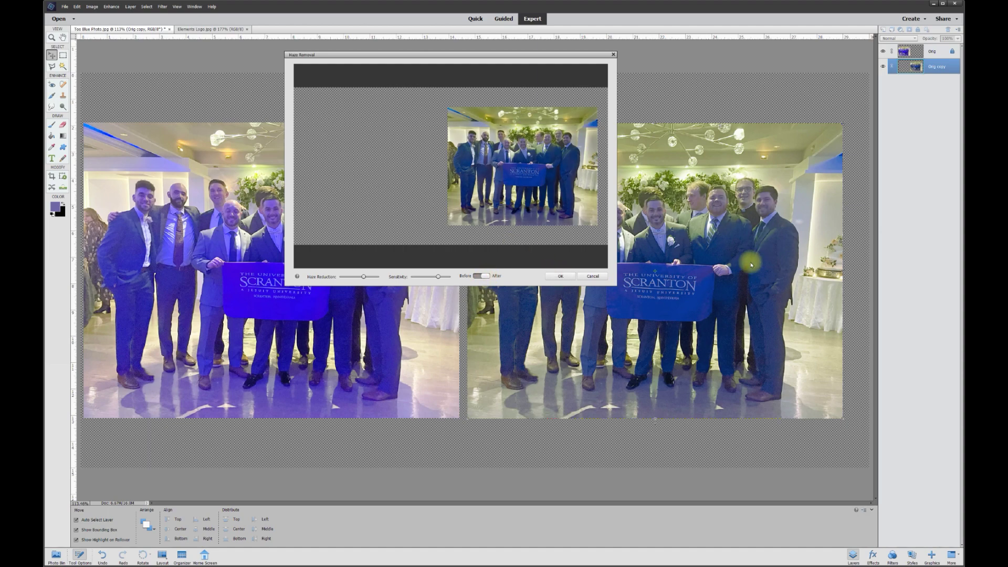
{"action": "left_click", "coordinate": [562, 276]}
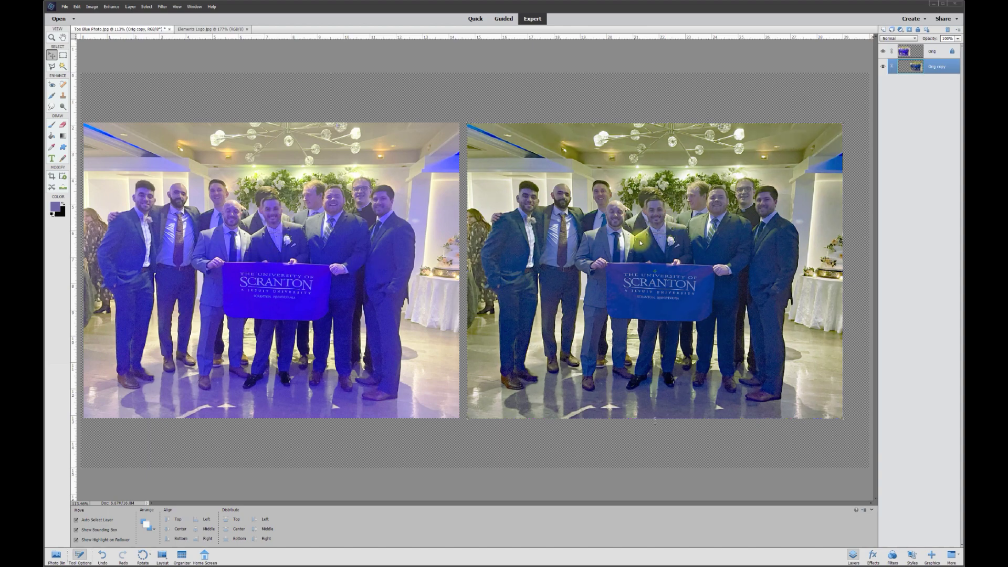
Step: Apply a Brightness/Contrast adjustment to the copied photo with brightness about 22 and contrast about 28
{"action": "left_click", "coordinate": [106, 9]}
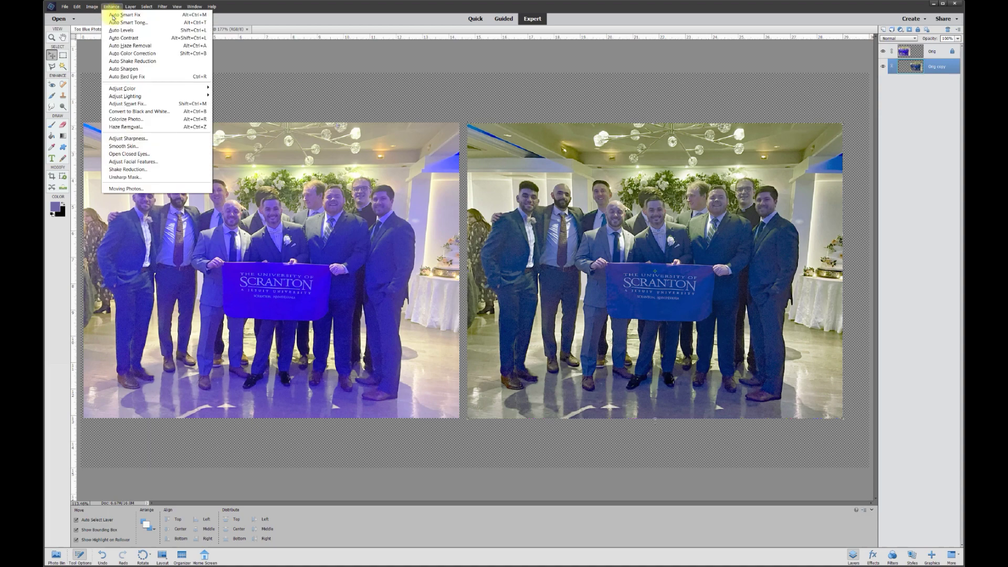
{"action": "mouse_move", "coordinate": [126, 96]}
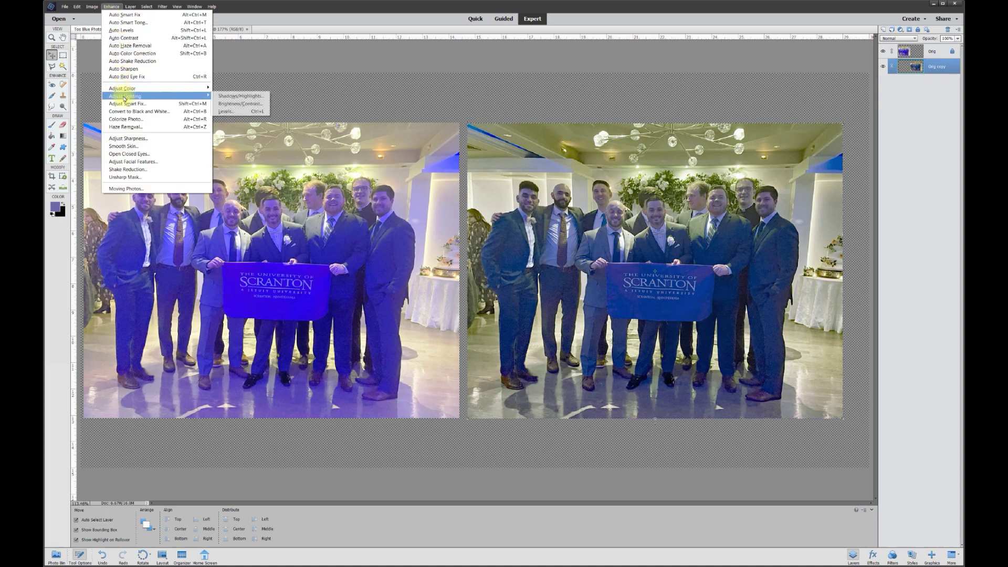
{"action": "left_click", "coordinate": [236, 104]}
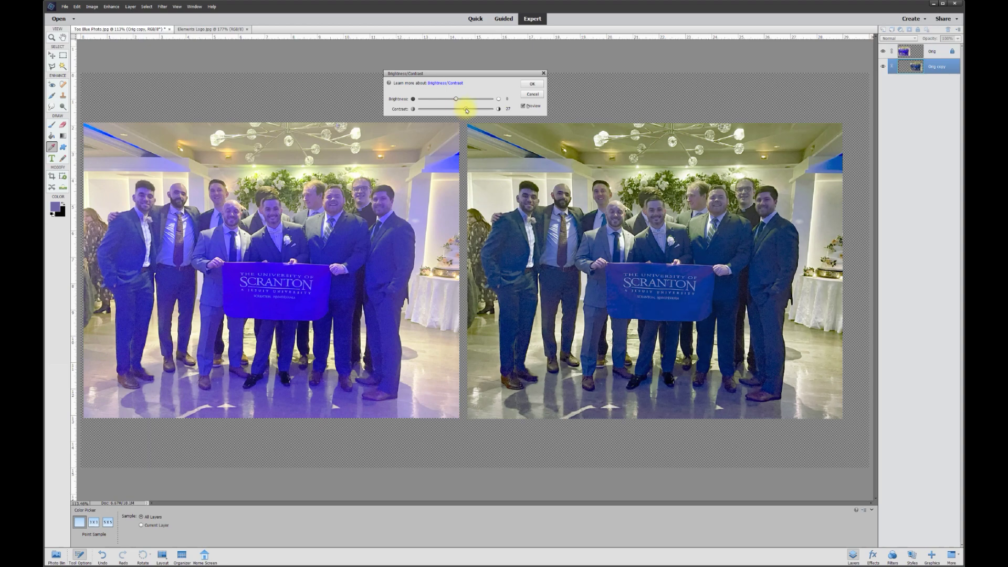
{"action": "left_click_drag", "start_coordinate": [456, 99], "coordinate": [464, 100]}
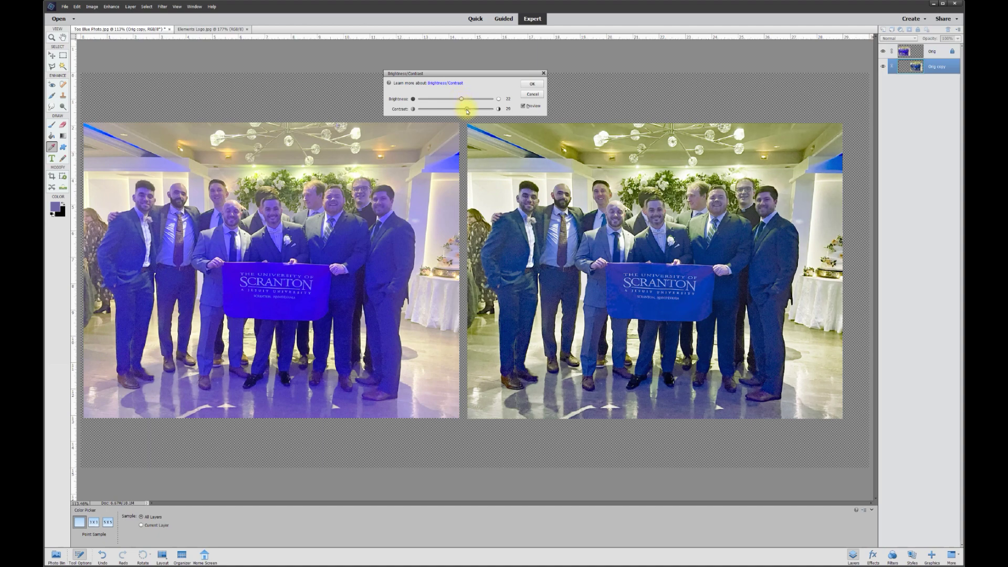
{"action": "key", "text": "Return"}
{"action": "key", "text": "v"}
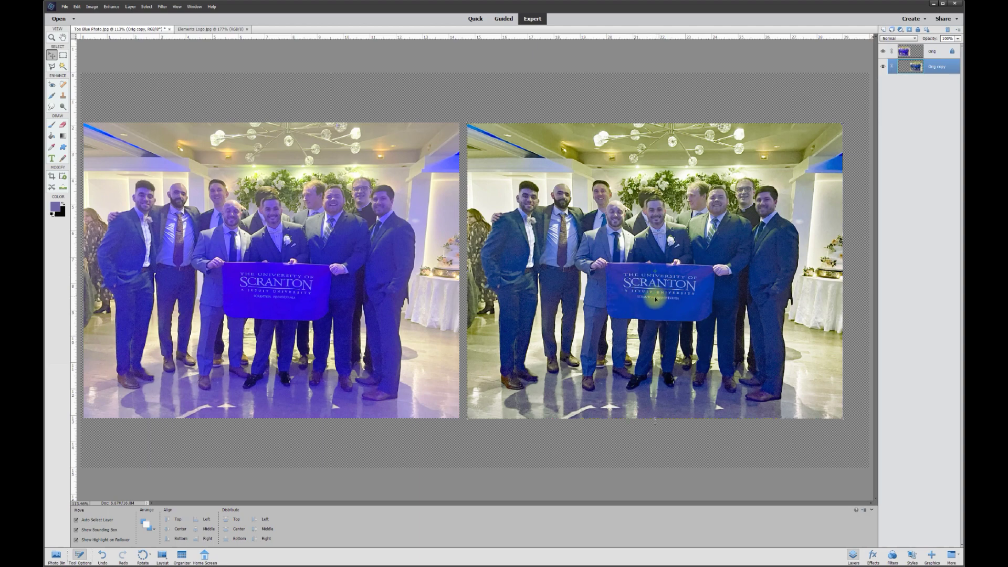
Step: Duplicate the corrected photo layer, hide the duplicate and make the lower copy the active layer
{"action": "right_click", "coordinate": [930, 67]}
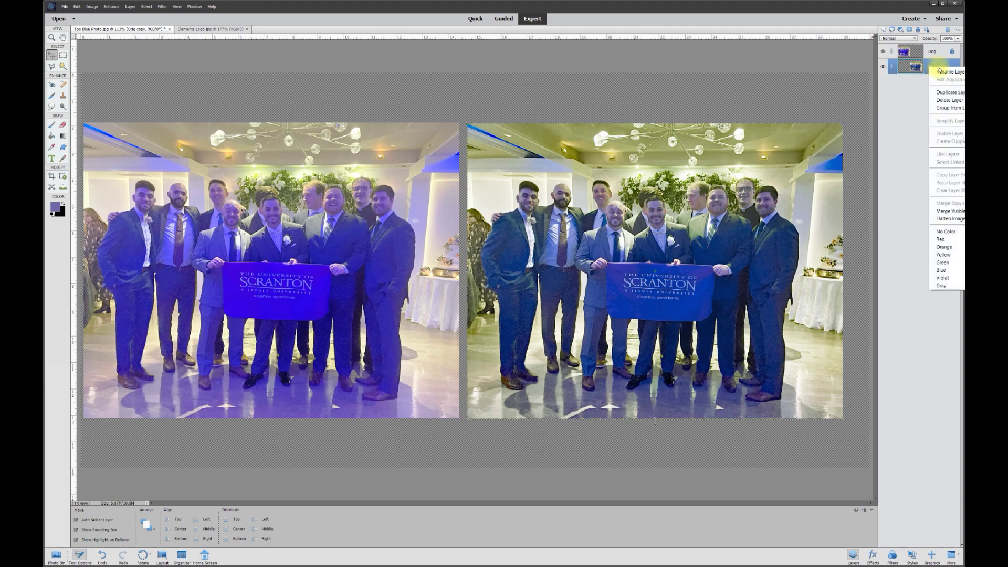
{"action": "left_click", "coordinate": [945, 93]}
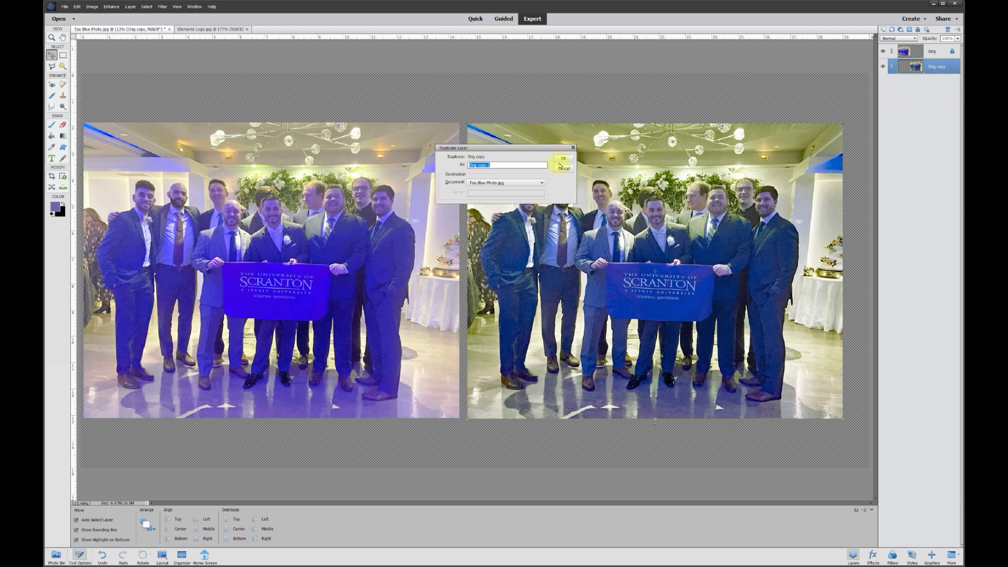
{"action": "left_click", "coordinate": [562, 160]}
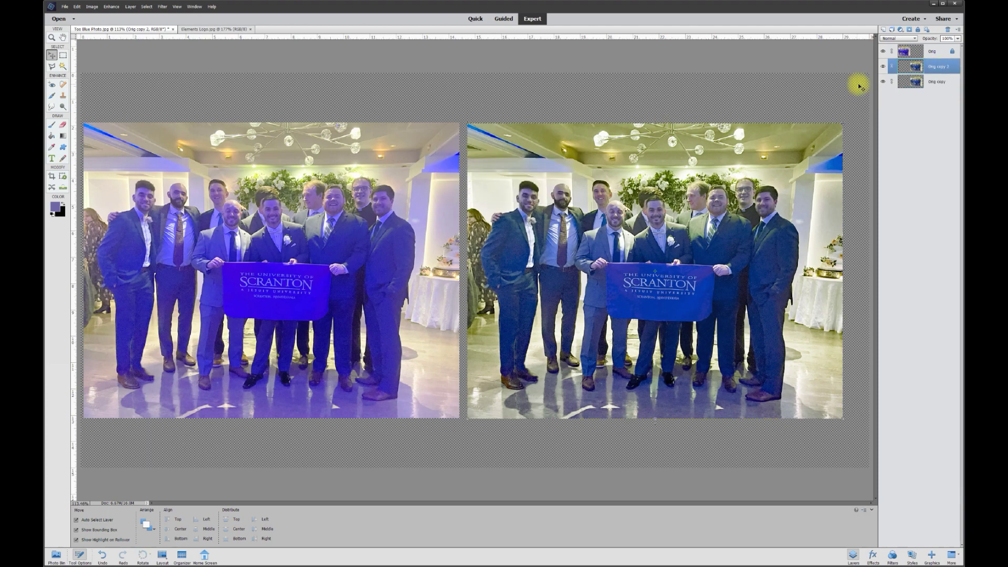
{"action": "left_click", "coordinate": [882, 67]}
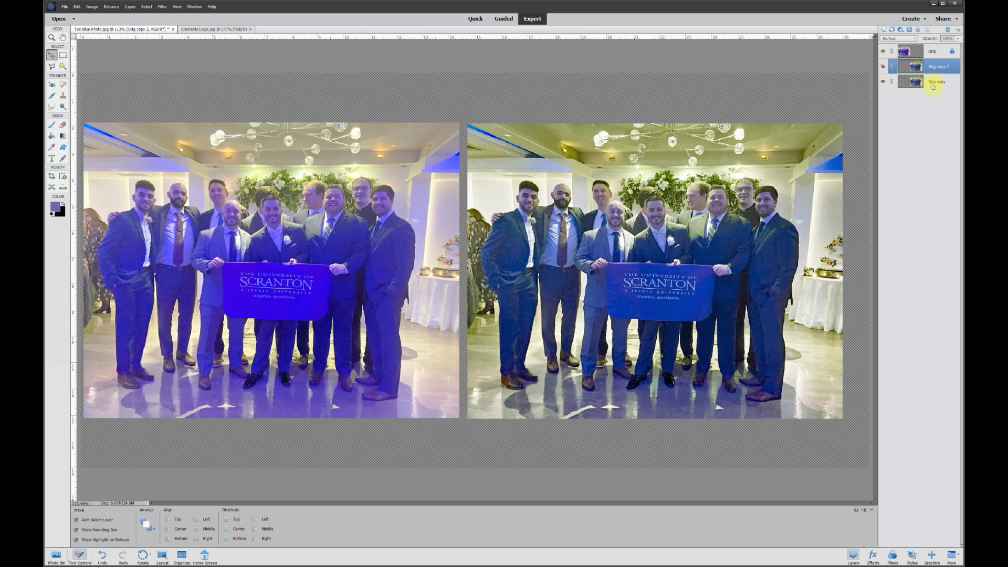
{"action": "left_click", "coordinate": [932, 86]}
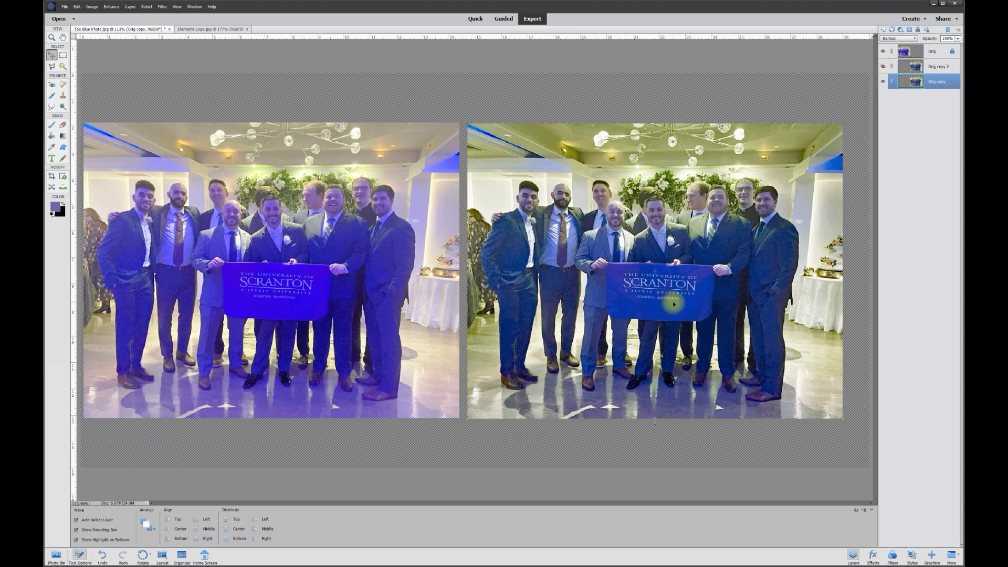
Step: Apply Hue/Saturation to the lower copy with hue about +52, saturation about -17 and lightness about -9 to turn the banner purple
{"action": "left_click", "coordinate": [115, 7]}
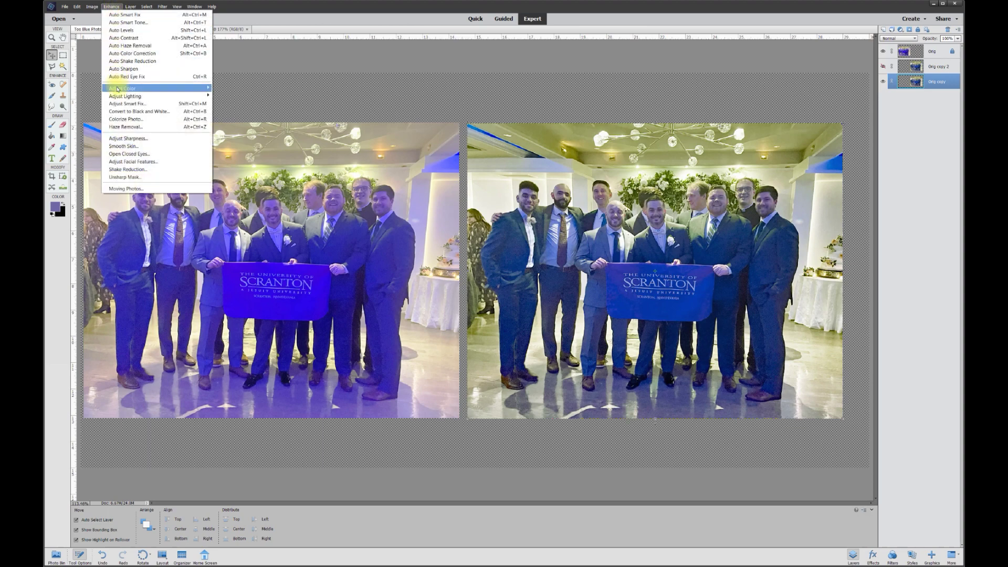
{"action": "mouse_move", "coordinate": [118, 89]}
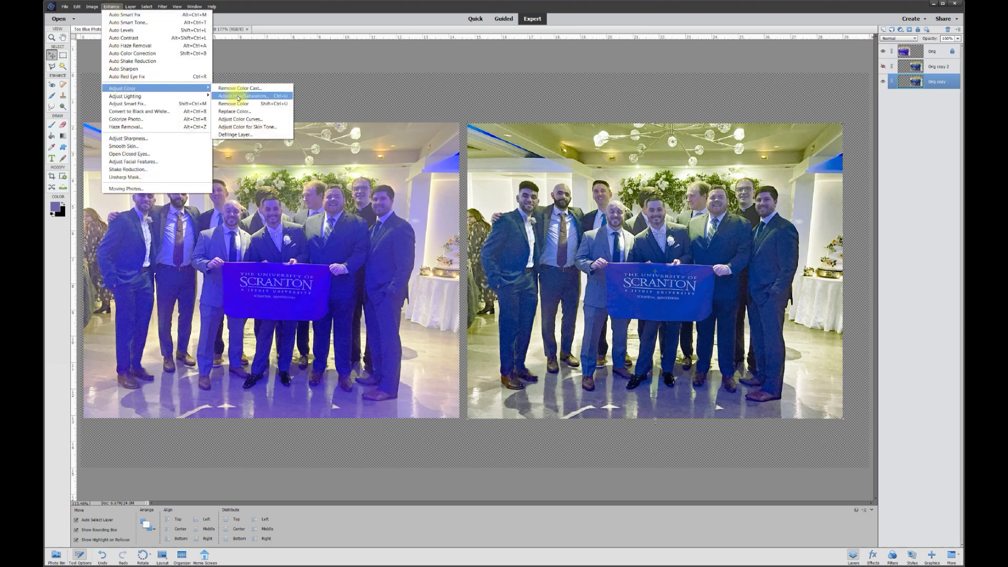
{"action": "left_click", "coordinate": [237, 97]}
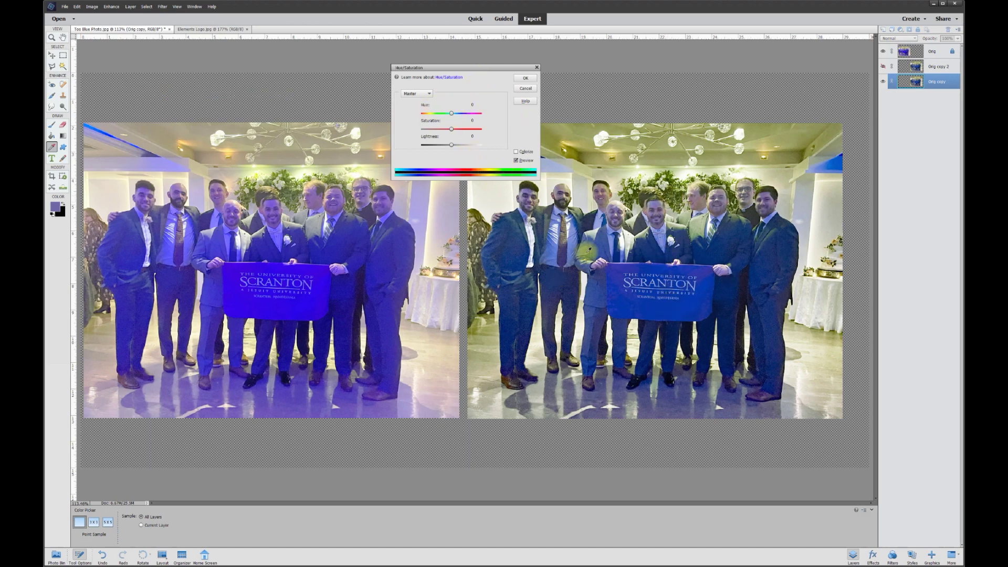
{"action": "left_click_drag", "start_coordinate": [449, 115], "coordinate": [451, 114]}
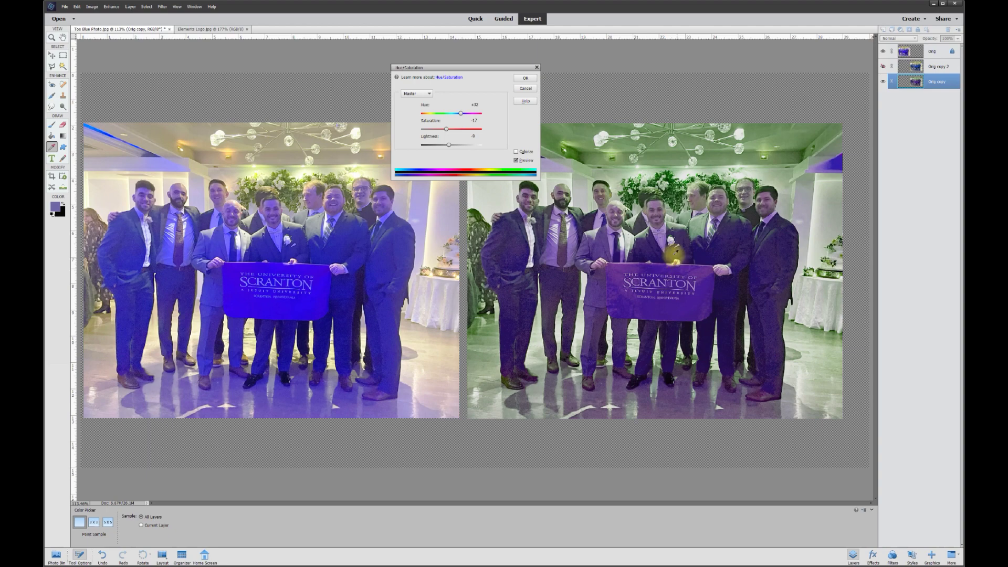
{"action": "left_click", "coordinate": [525, 79]}
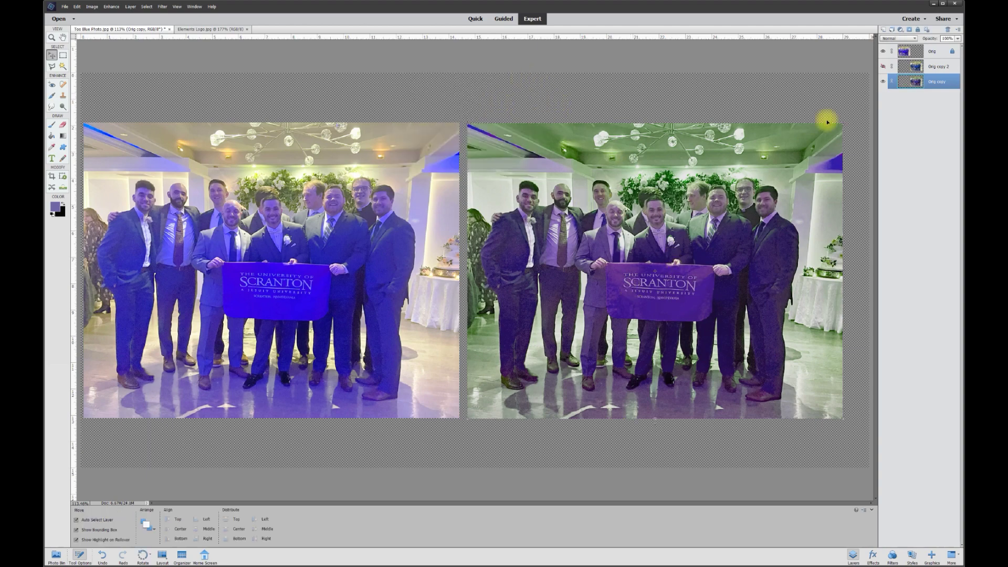
Step: Show and select the duplicate layer, and erase a band just inside the banner's edges with a 20 px brush
{"action": "left_click", "coordinate": [883, 68]}
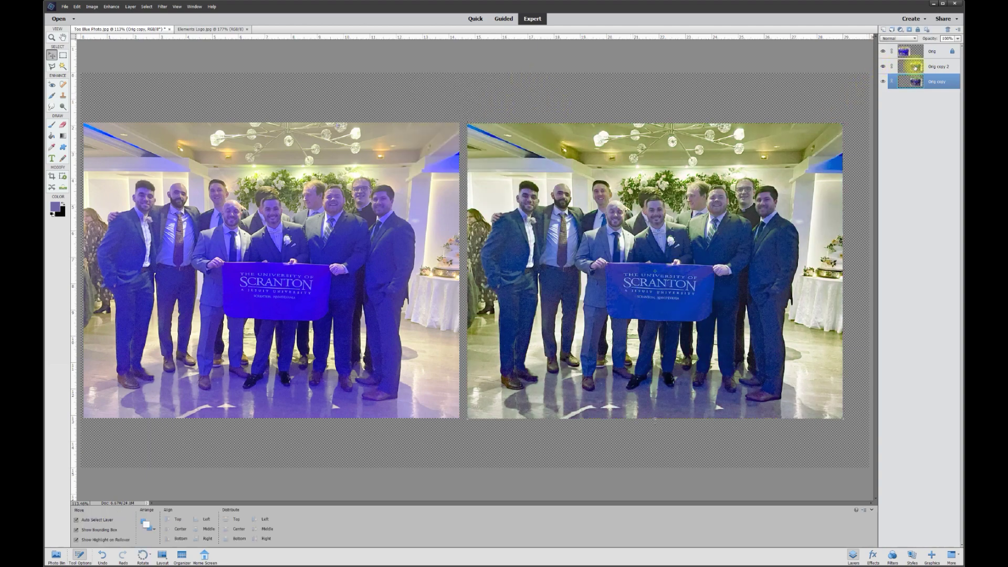
{"action": "left_click", "coordinate": [936, 67]}
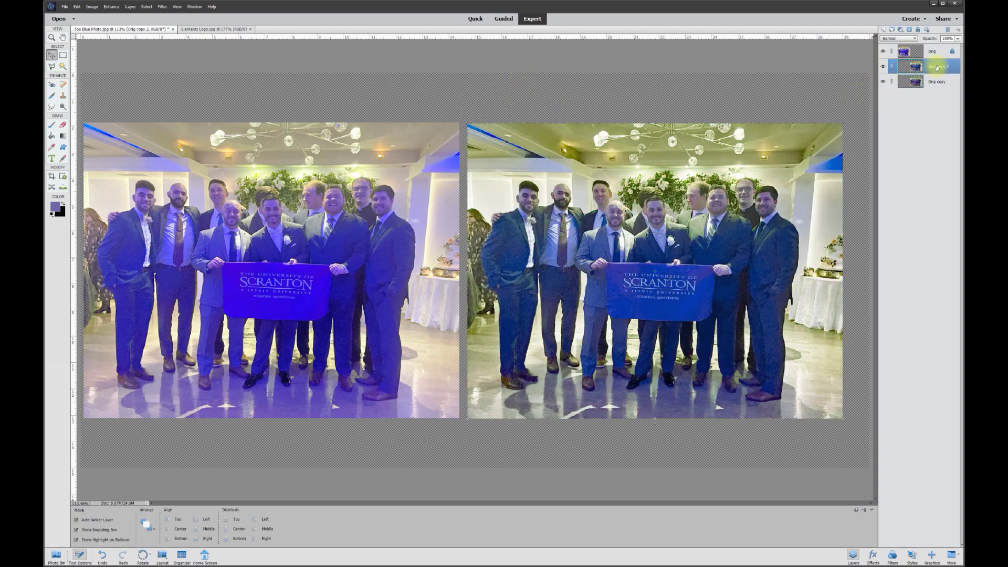
{"action": "left_click", "coordinate": [63, 124]}
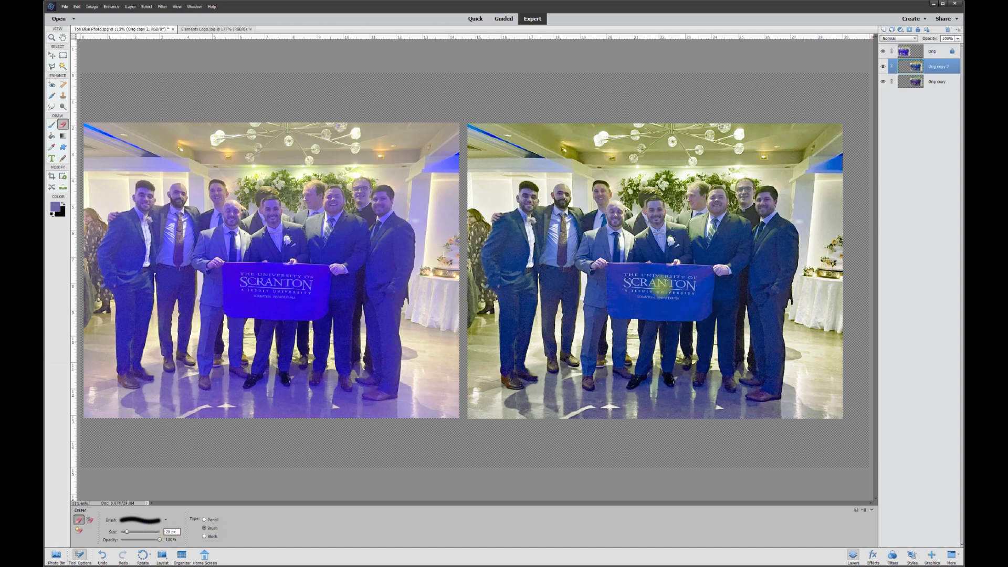
{"action": "left_click", "coordinate": [52, 54]}
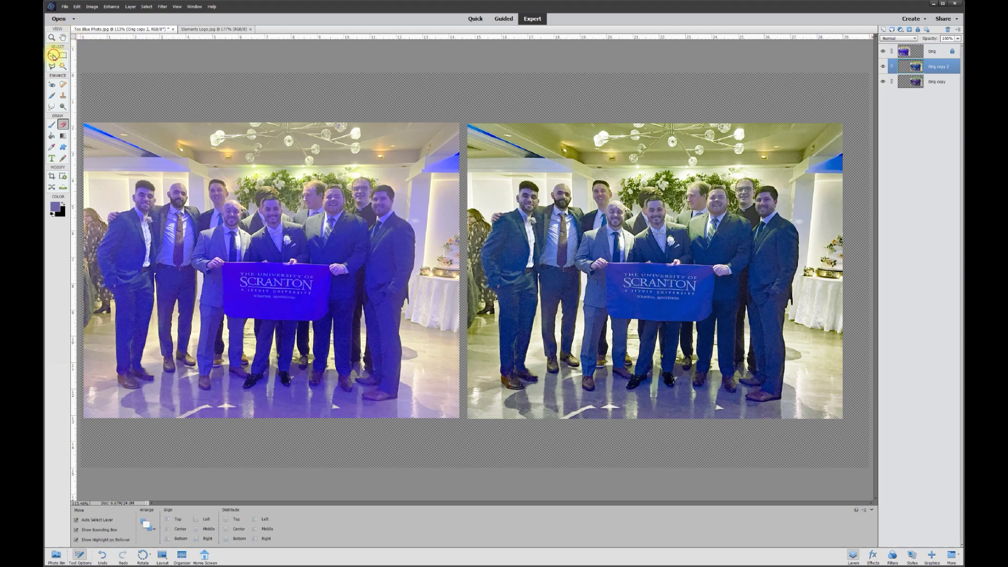
{"action": "scroll", "coordinate": [655, 289], "scroll_direction": "up", "scroll_amount": 5}
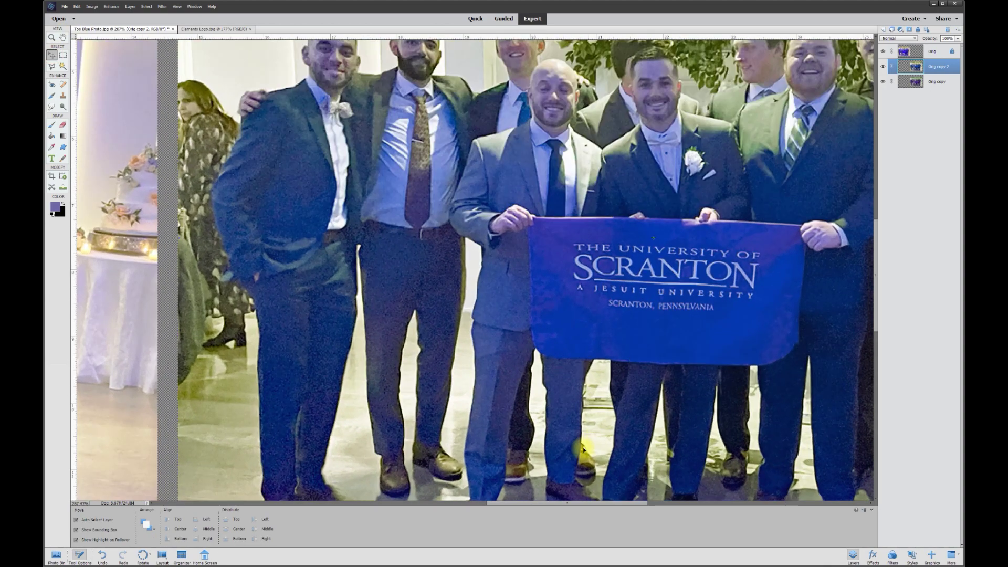
{"action": "left_click_drag", "start_coordinate": [580, 501], "coordinate": [597, 501]}
{"action": "left_click", "coordinate": [63, 124]}
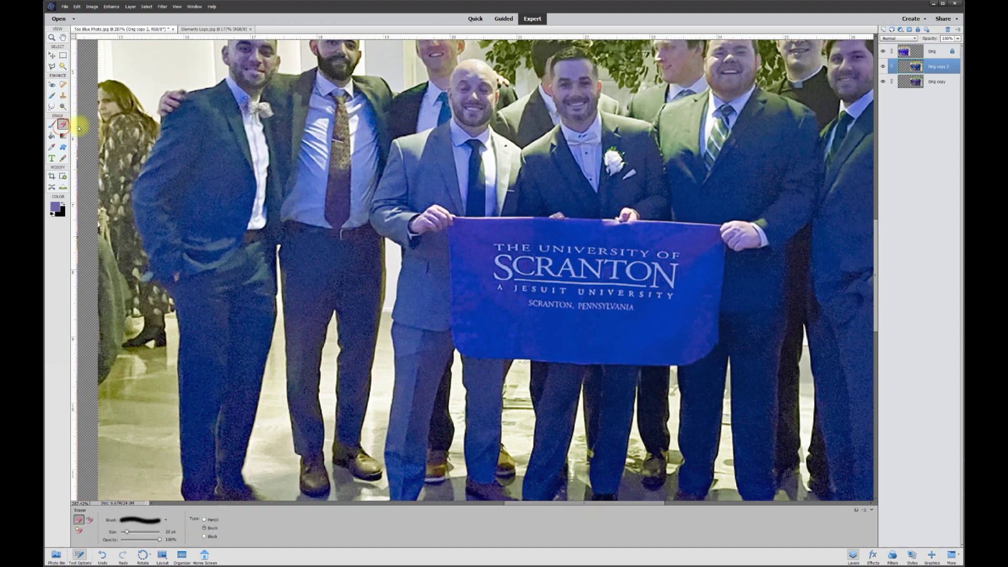
{"action": "mouse_move", "coordinate": [454, 224]}
{"action": "left_mouse_down"}
{"action": "mouse_move", "coordinate": [714, 233]}
{"action": "mouse_move", "coordinate": [712, 334]}
{"action": "mouse_move", "coordinate": [701, 349]}
{"action": "mouse_move", "coordinate": [659, 357]}
{"action": "mouse_move", "coordinate": [466, 348]}
{"action": "mouse_move", "coordinate": [450, 222]}
{"action": "left_mouse_up"}
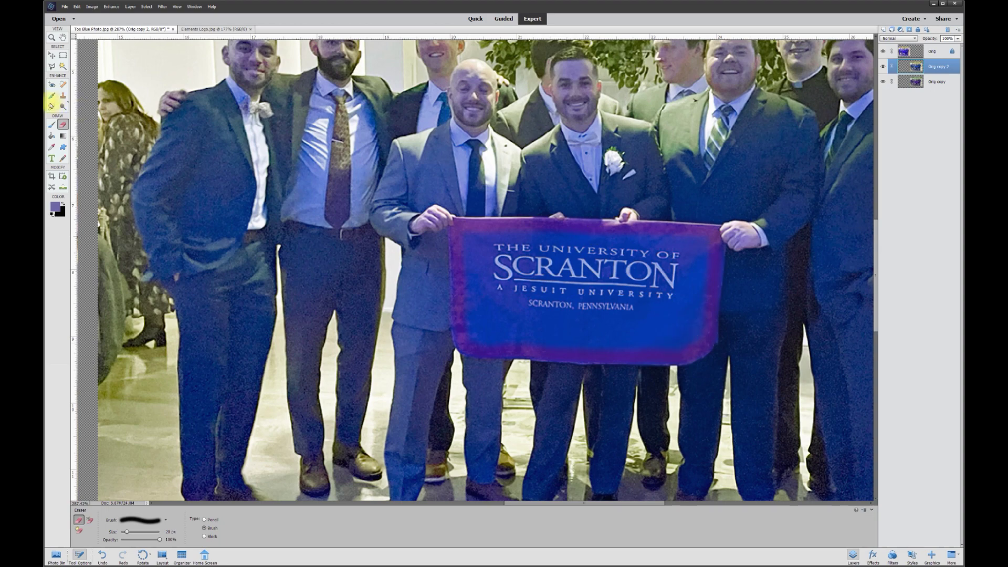
Step: Outline the banner's remaining interior with the Polygonal Lasso and delete it from the duplicate layer
{"action": "left_click", "coordinate": [52, 67]}
{"action": "left_click_drag", "start_coordinate": [460, 224], "coordinate": [661, 229]}
{"action": "left_click", "coordinate": [660, 228]}
{"action": "left_click", "coordinate": [715, 233]}
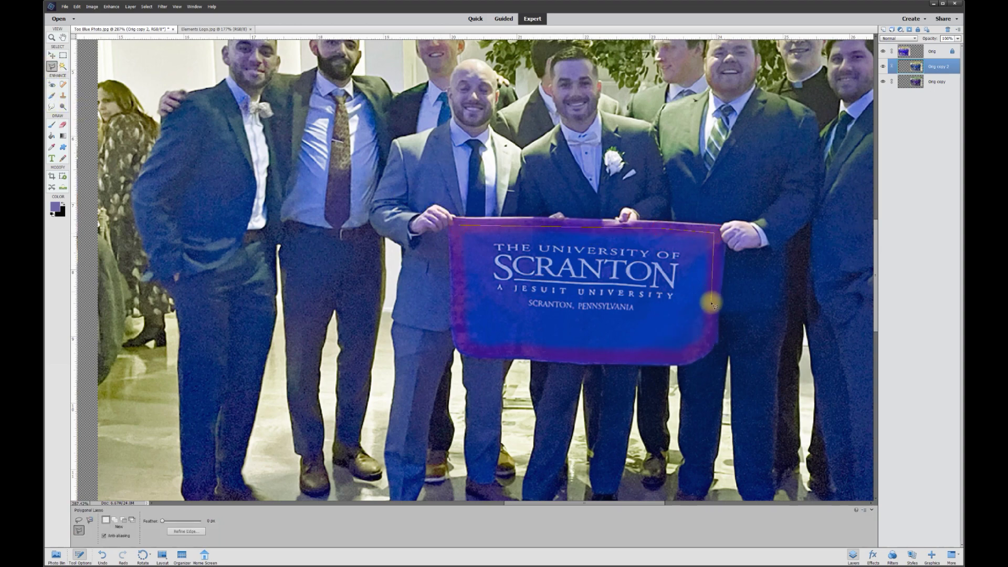
{"action": "left_click", "coordinate": [709, 347]}
{"action": "left_click", "coordinate": [661, 354]}
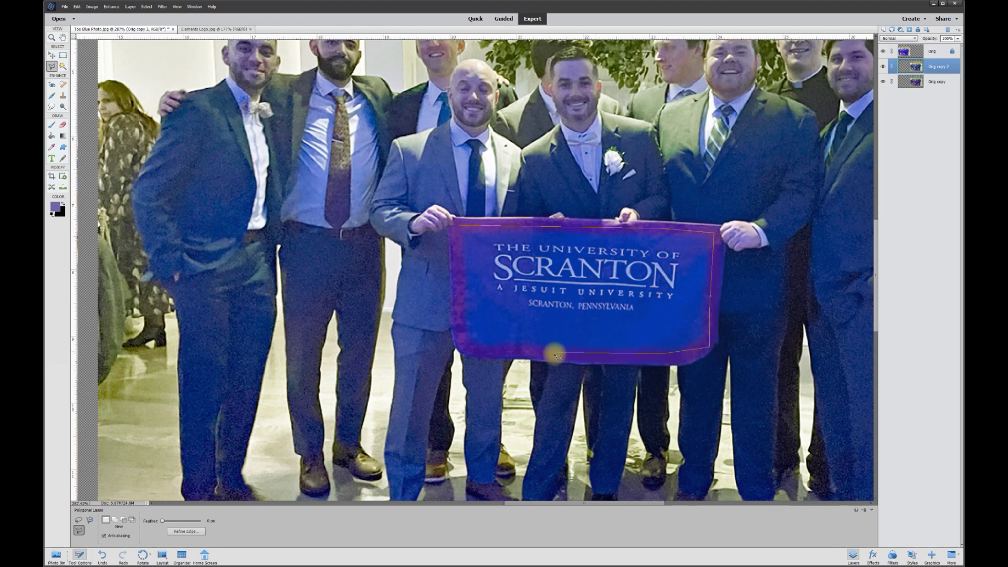
{"action": "left_click", "coordinate": [476, 350]}
{"action": "left_click", "coordinate": [458, 335]}
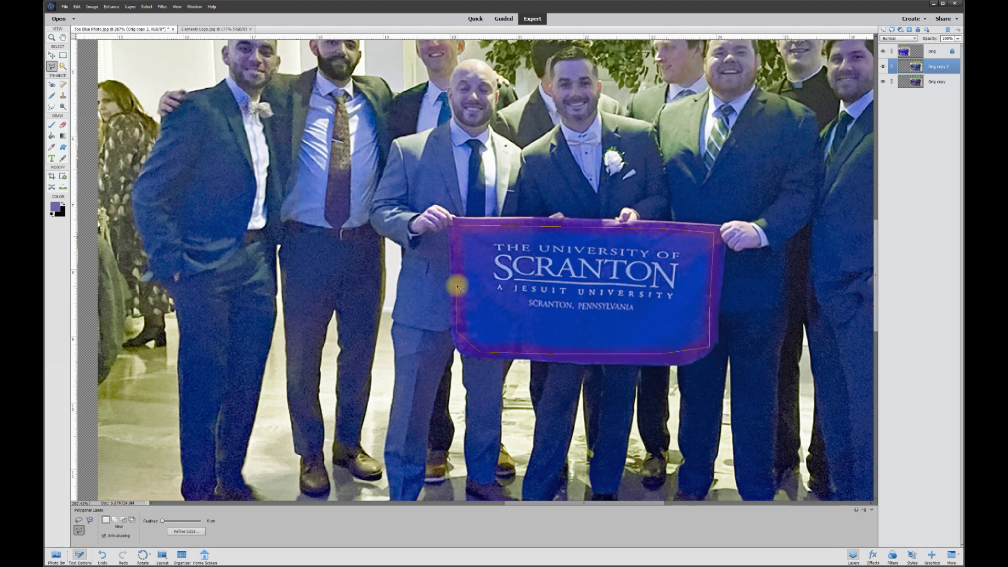
{"action": "double_click", "coordinate": [452, 242]}
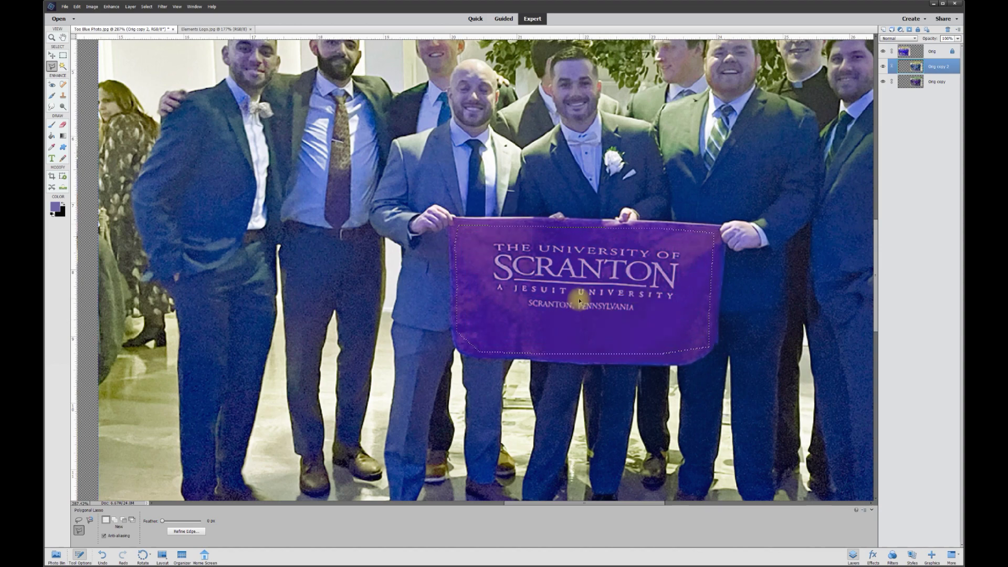
Step: Hide the original photo layer and toggle the two copies' visibility to compare the banner cut-out with the recolored layer beneath
{"action": "scroll", "coordinate": [579, 298], "scroll_direction": "down", "scroll_amount": 2}
{"action": "scroll", "coordinate": [574, 286], "scroll_direction": "down", "scroll_amount": 1}
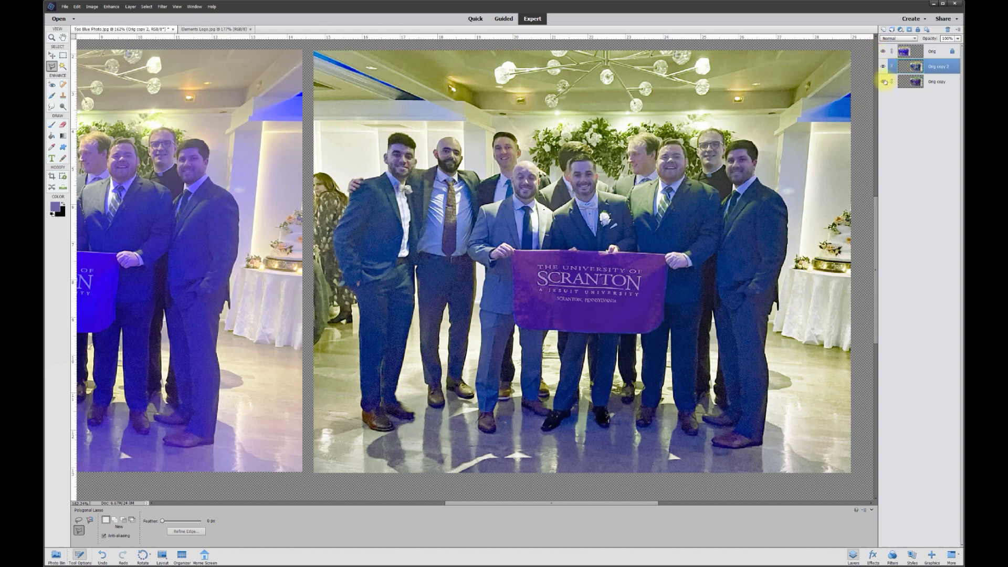
{"action": "left_click", "coordinate": [884, 52]}
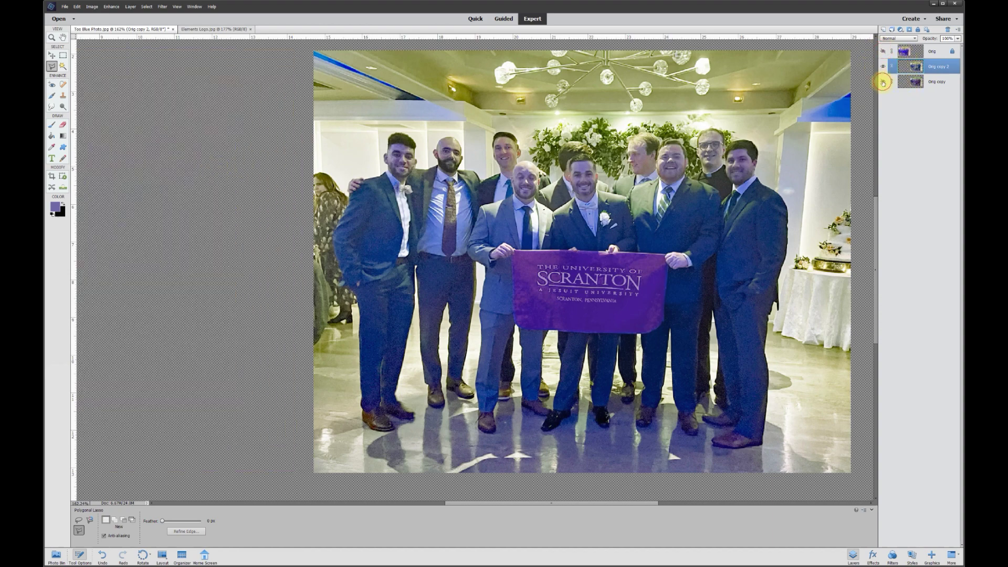
{"action": "left_click", "coordinate": [882, 82]}
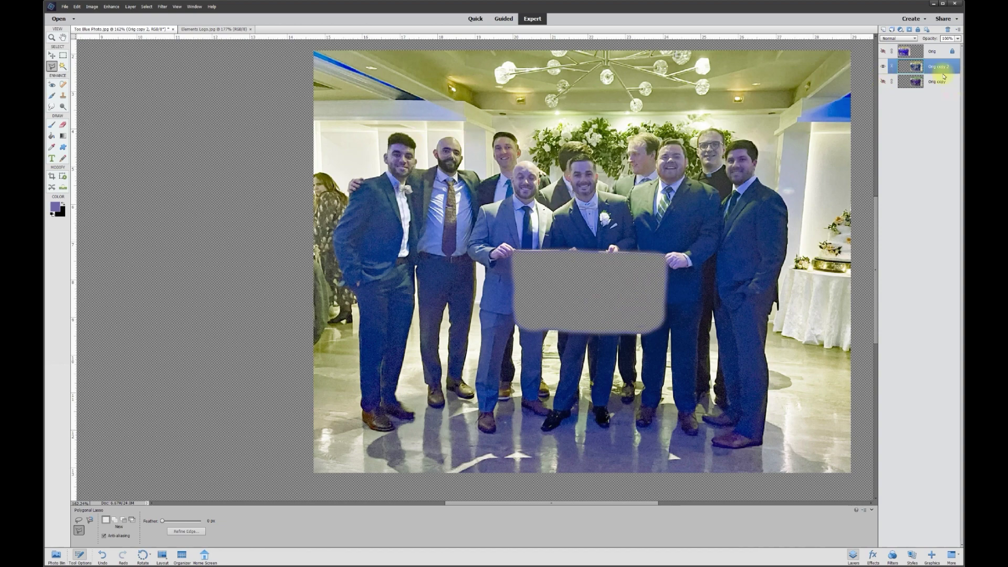
{"action": "left_click", "coordinate": [883, 67]}
{"action": "left_click", "coordinate": [883, 66]}
{"action": "left_click", "coordinate": [884, 66]}
{"action": "left_click", "coordinate": [884, 67]}
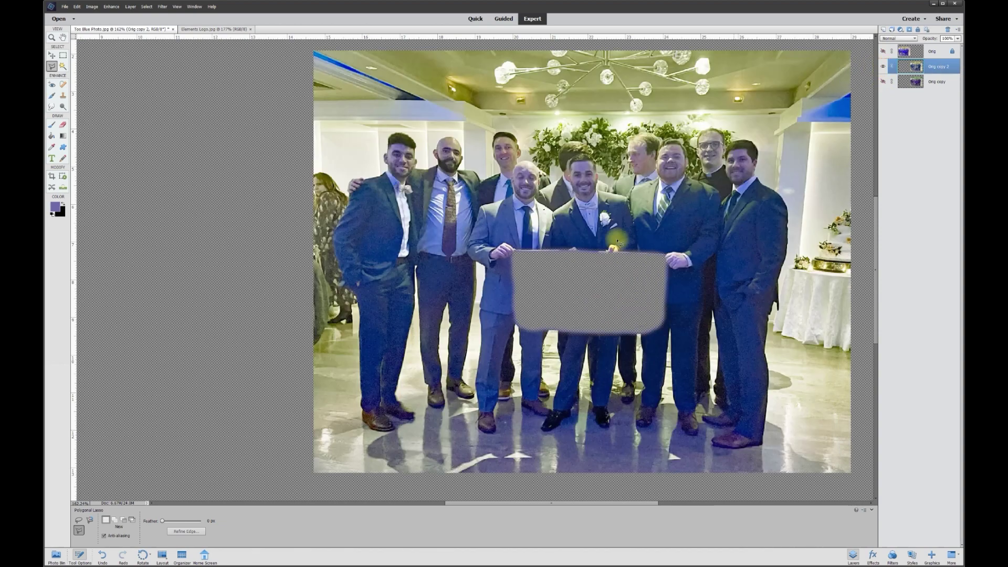
{"action": "left_click", "coordinate": [883, 66]}
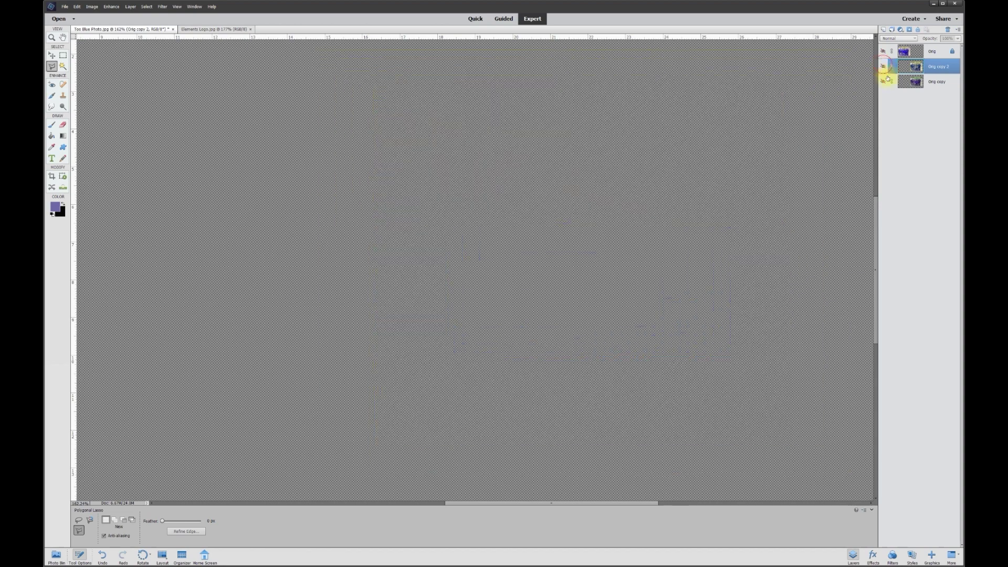
{"action": "left_click", "coordinate": [882, 82]}
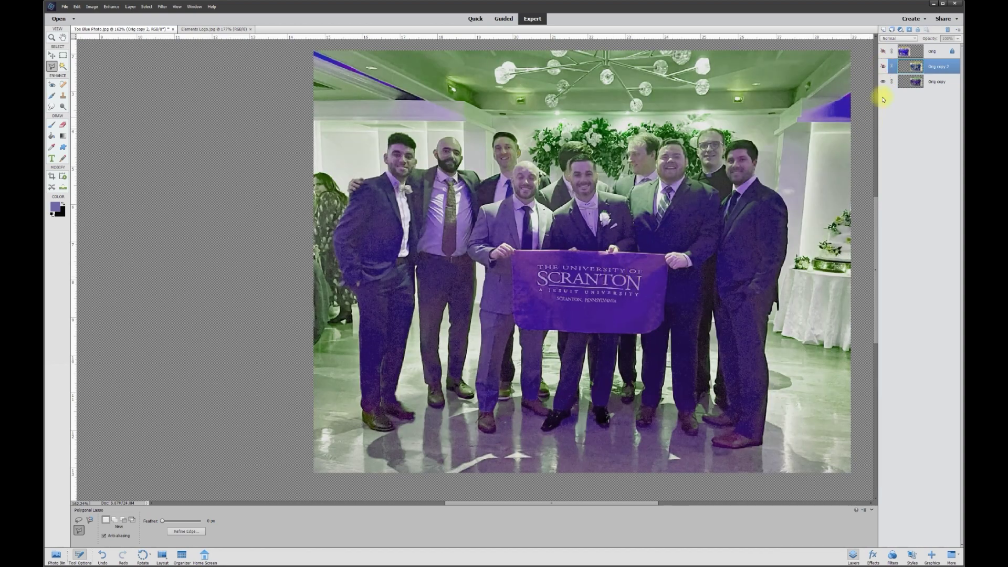
{"action": "left_click", "coordinate": [884, 66]}
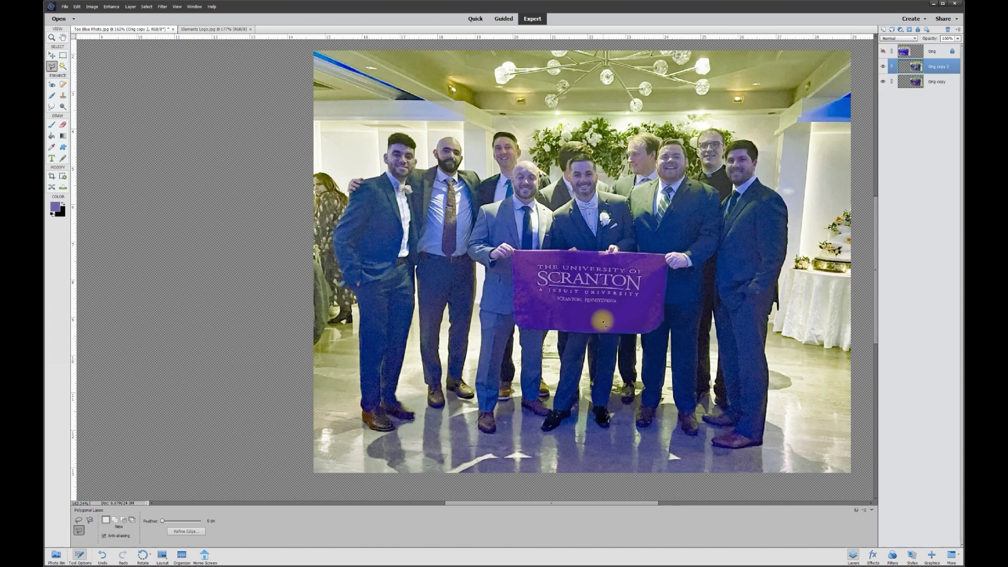
{"action": "scroll", "coordinate": [653, 365], "scroll_direction": "down", "scroll_amount": 3}
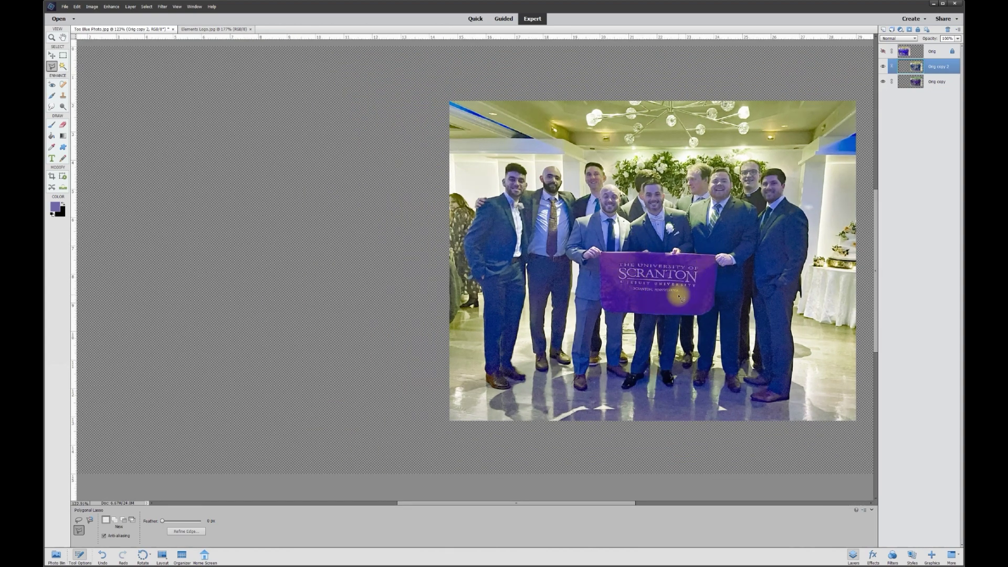
{"action": "scroll", "coordinate": [681, 303], "scroll_direction": "up", "scroll_amount": 1}
{"action": "left_click_drag", "start_coordinate": [628, 503], "coordinate": [668, 501]}
{"action": "scroll", "coordinate": [701, 297], "scroll_direction": "up", "scroll_amount": 3}
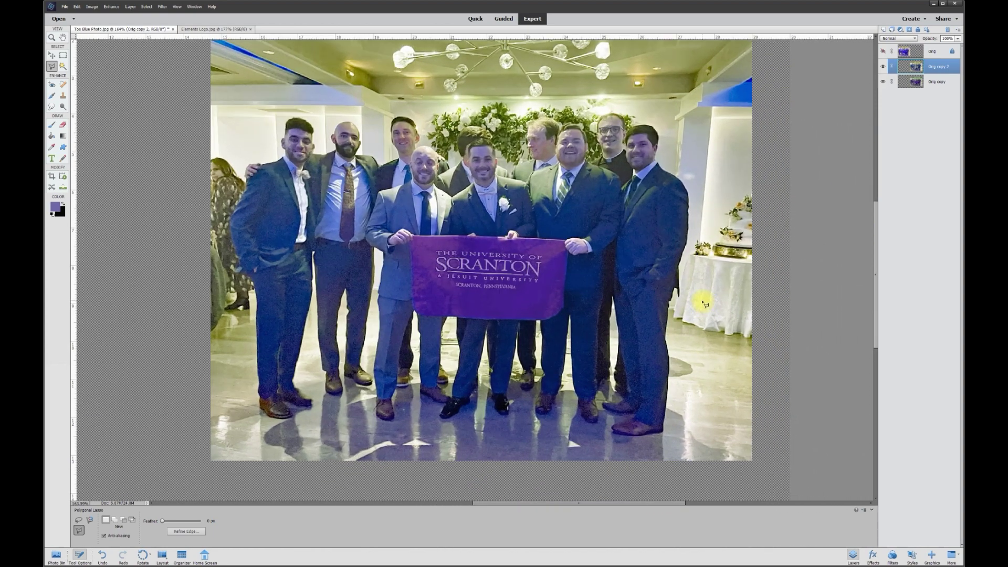